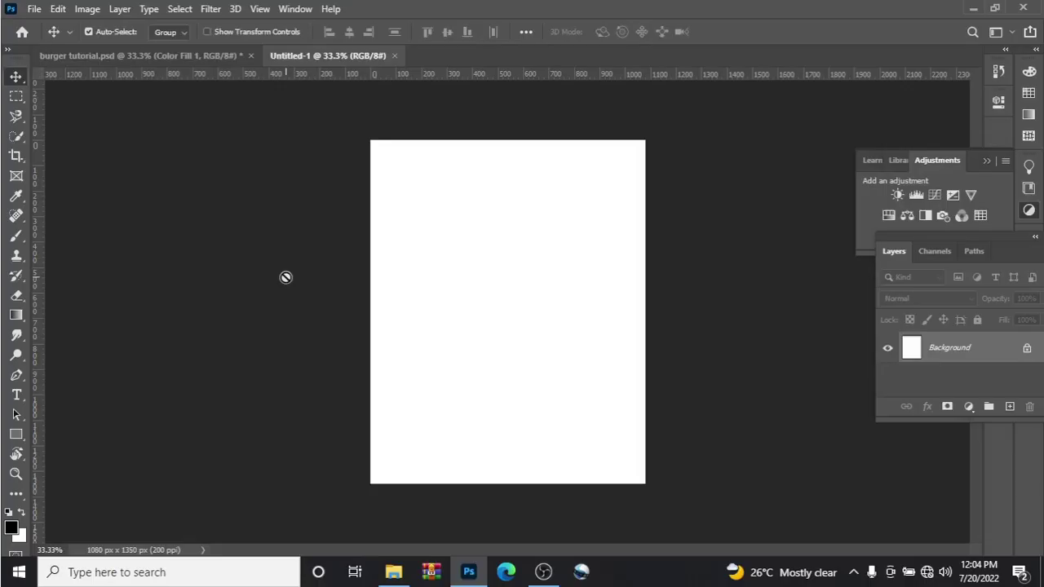
Drag the Camada 5 grass photo from the BURGER 1 folder onto the canvas and commit it full-size
key(r)
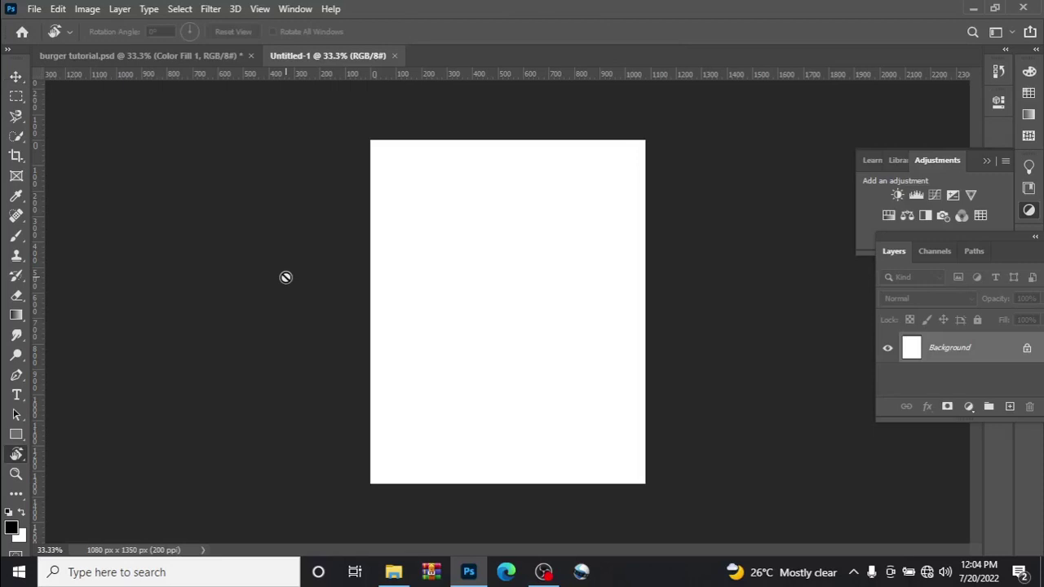
click(15, 76)
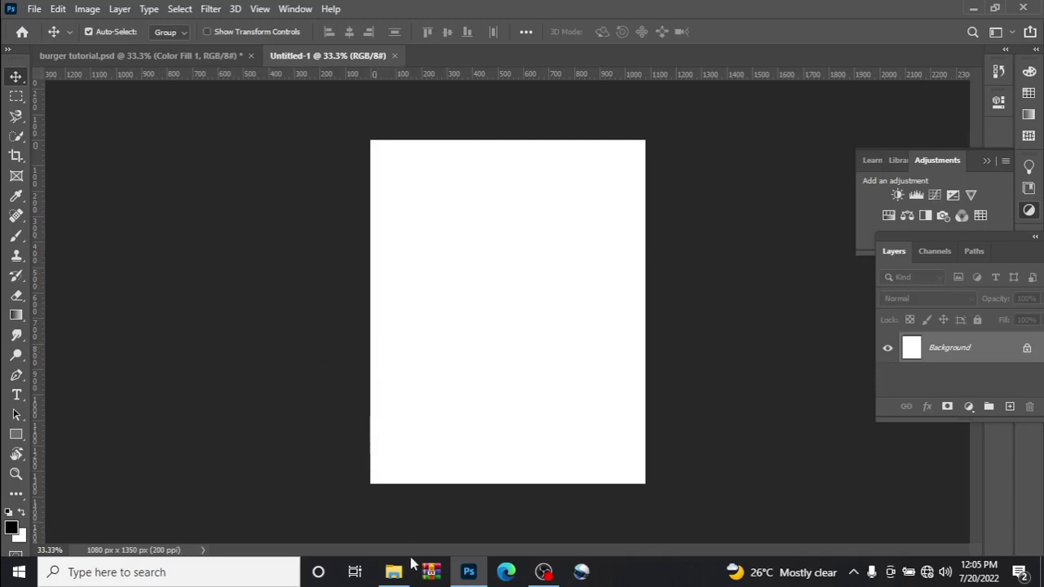
mouse_move(404, 575)
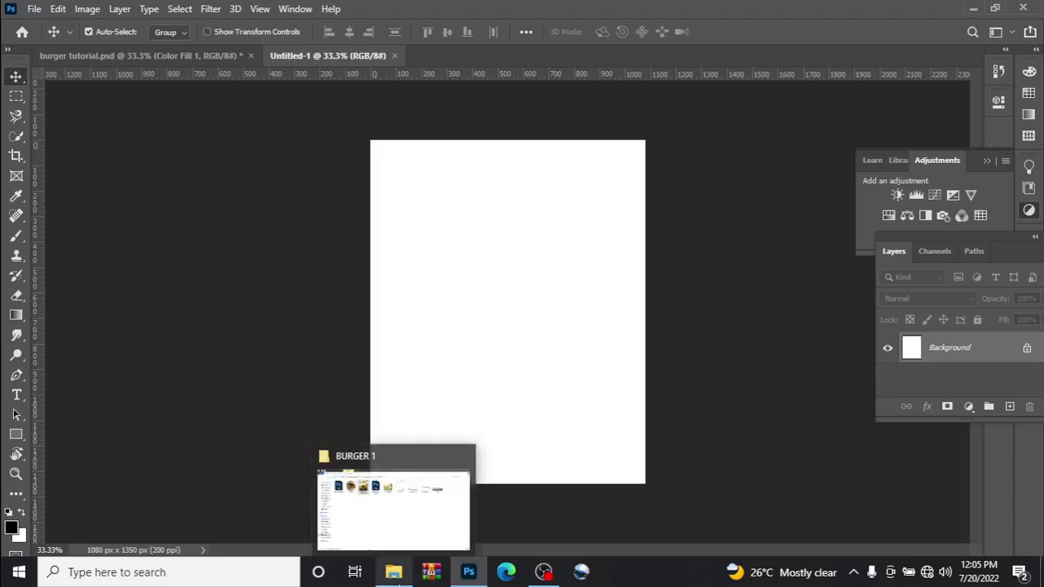
click(383, 504)
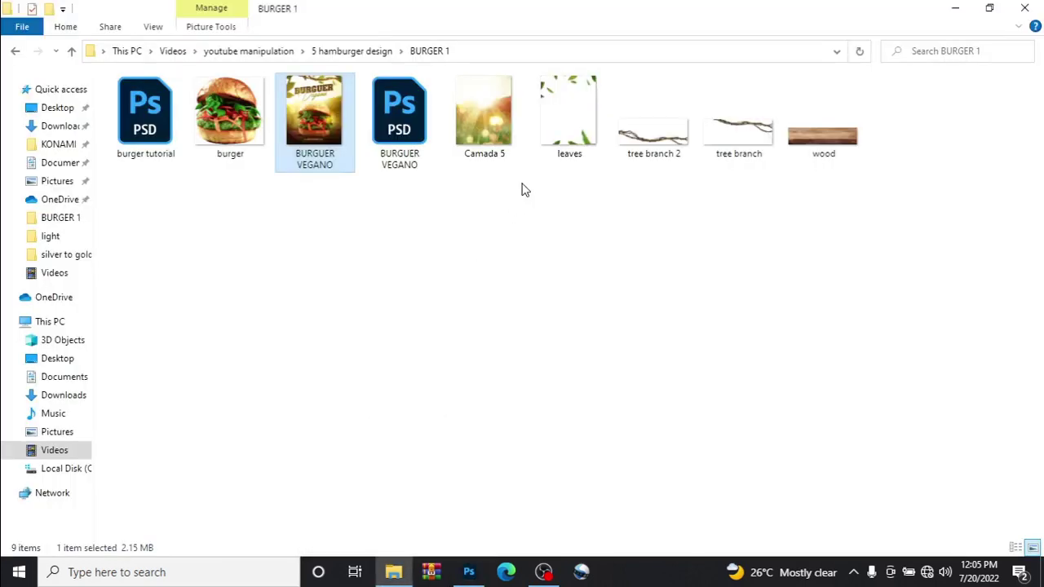
drag(494, 152, 505, 359)
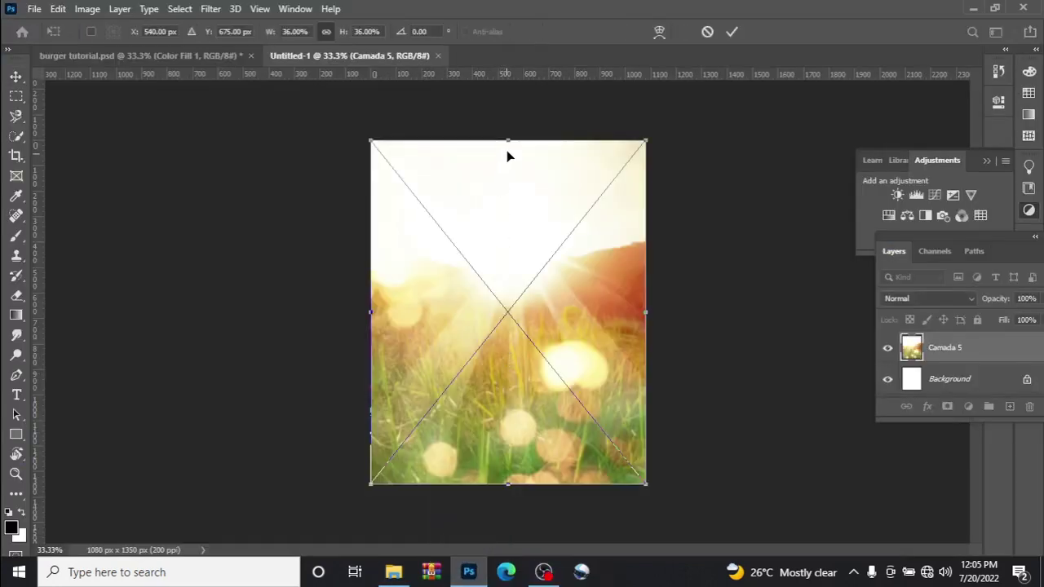
click(731, 31)
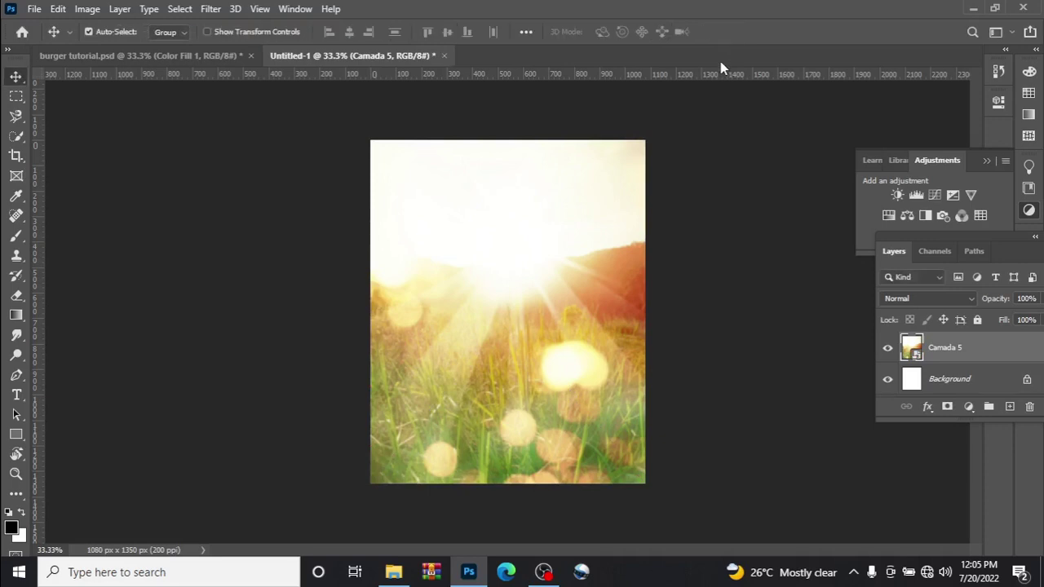
Add a Solid Color fill of f4cf6a above Camada 5 and set its blend mode to Hue
click(1011, 407)
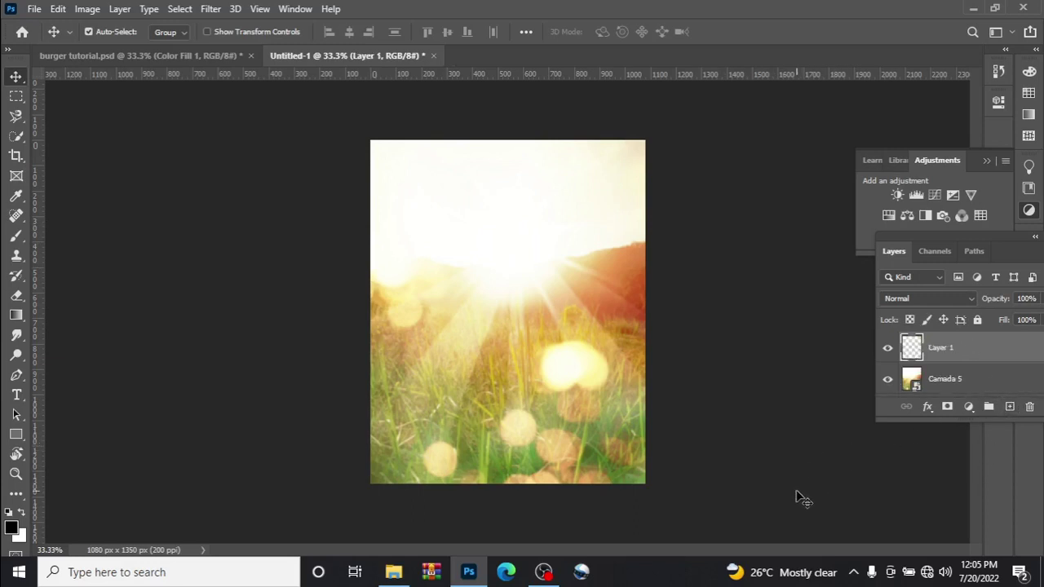
click(971, 408)
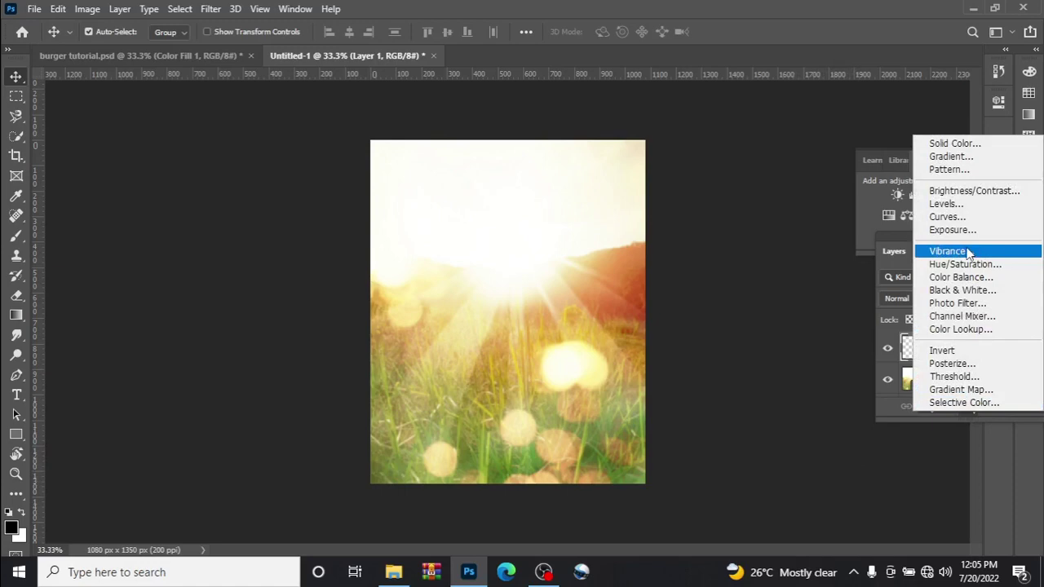
click(946, 143)
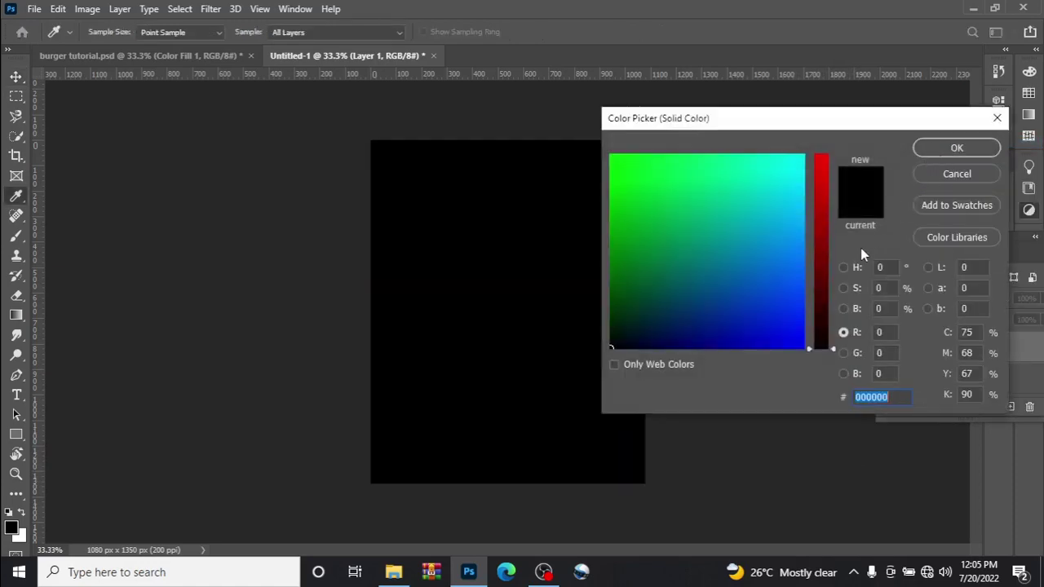
text(f)
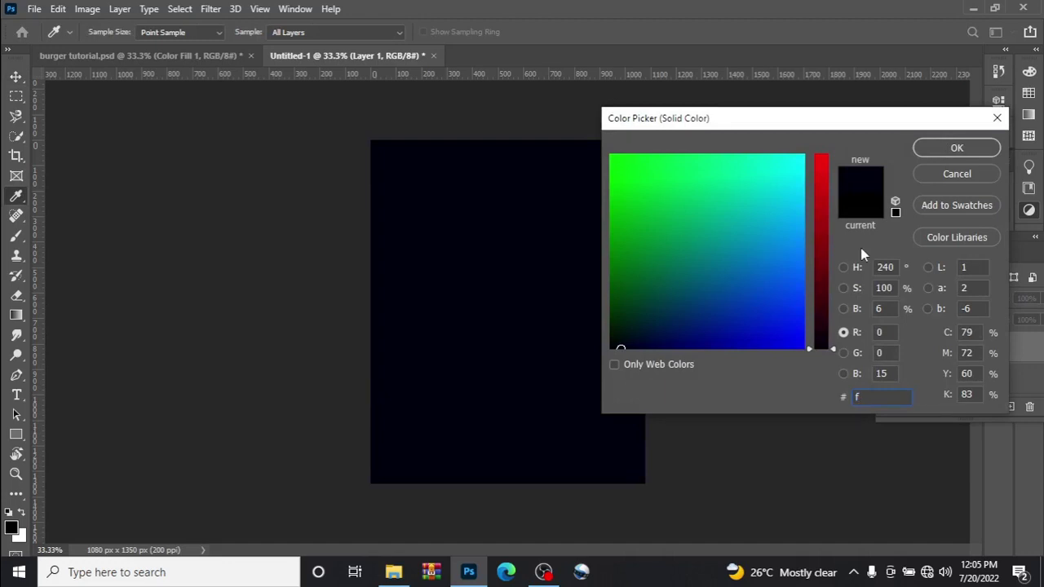
text(4c)
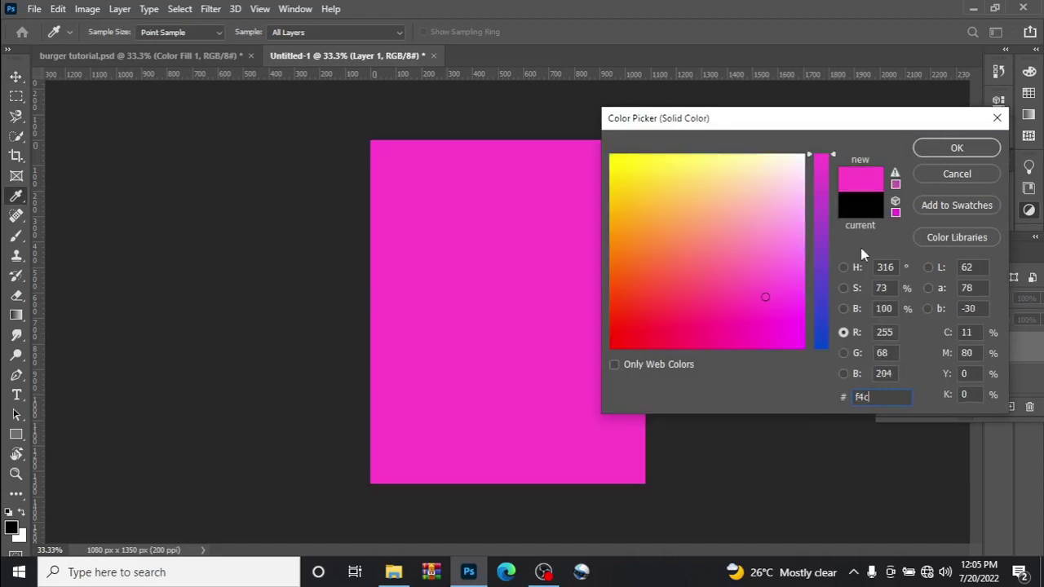
text(f)
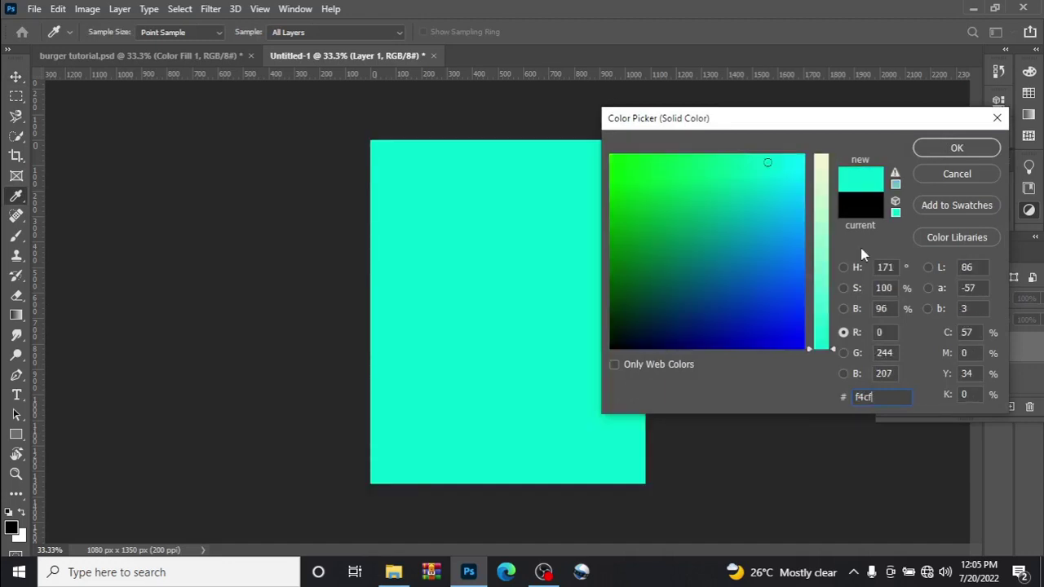
text(6a)
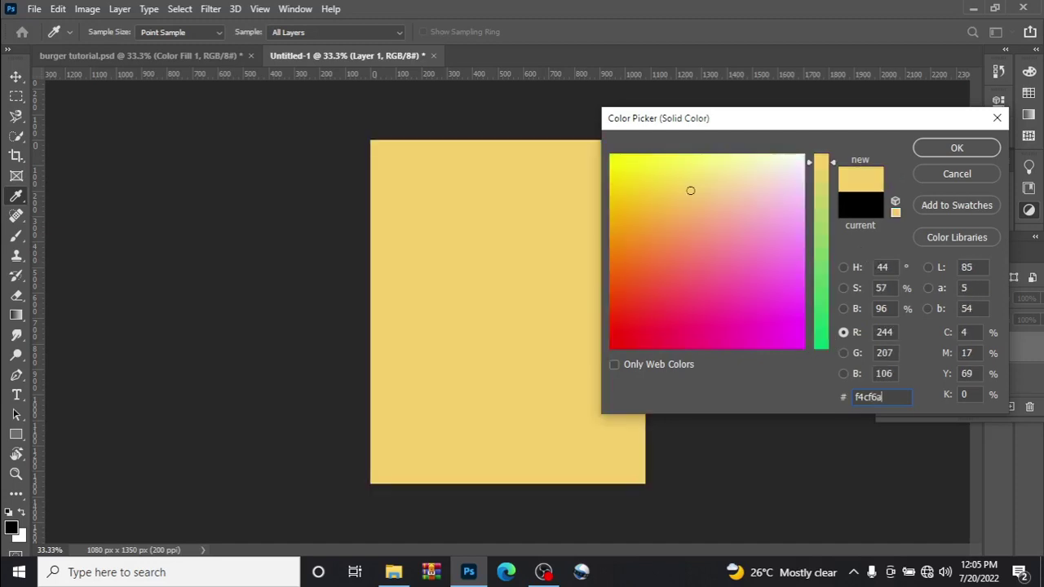
click(938, 149)
click(919, 298)
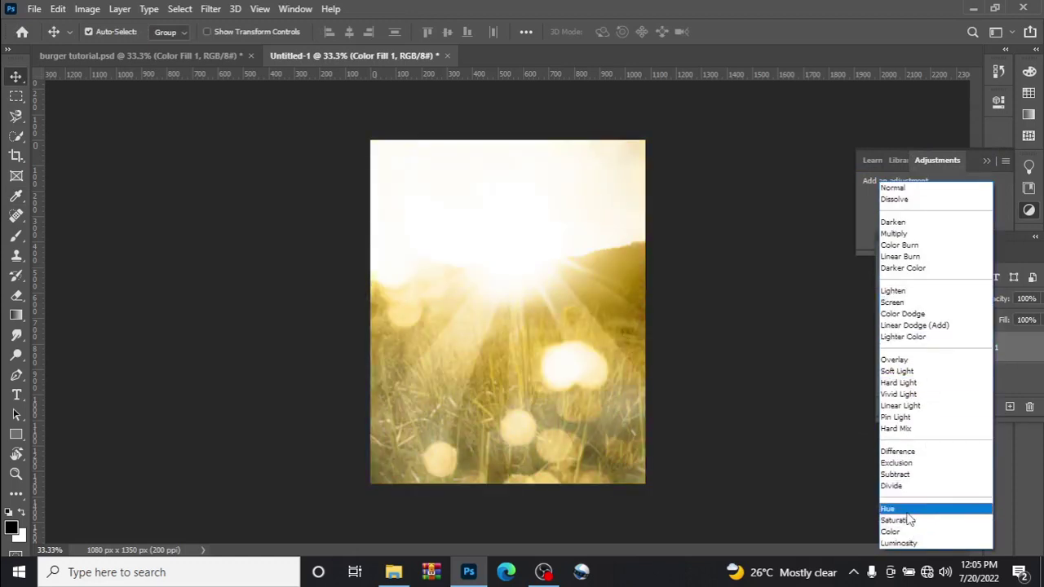
click(906, 513)
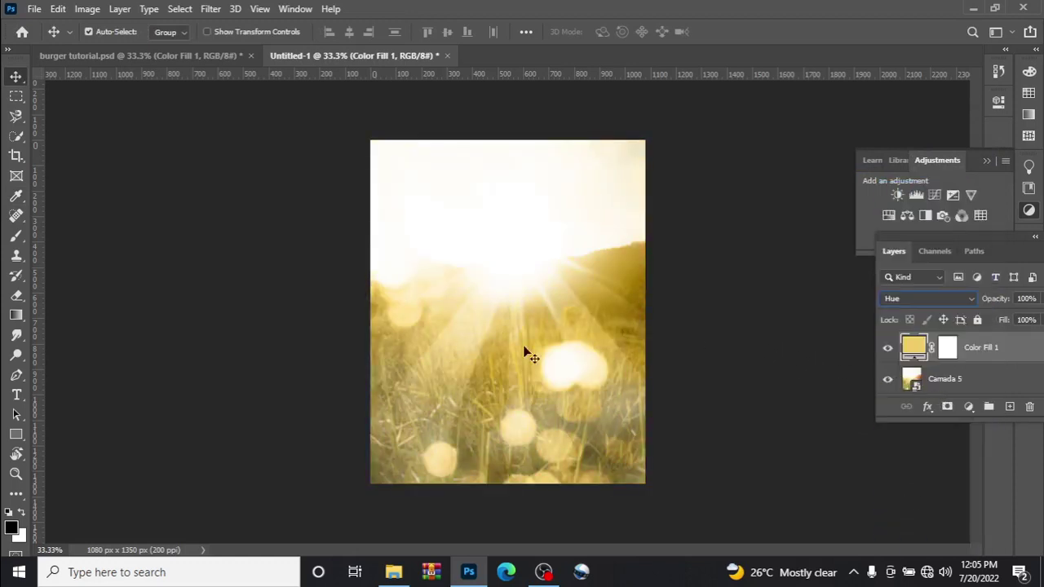
Place the wood plank image from the BURGER 1 folder and position it along the flyer's bottom edge
mouse_move(393, 572)
click(388, 532)
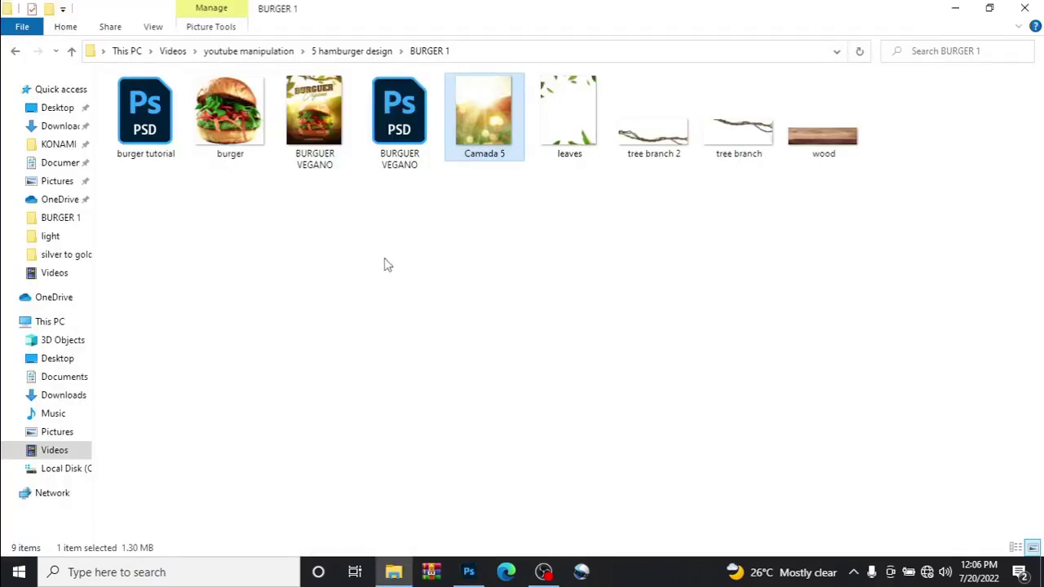
drag(836, 147, 492, 441)
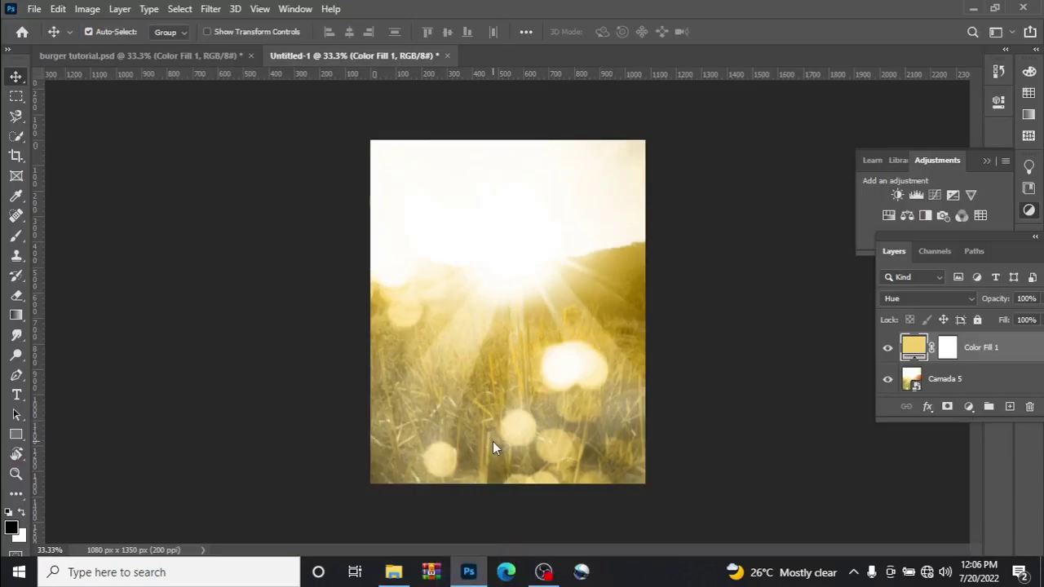
drag(545, 321, 549, 464)
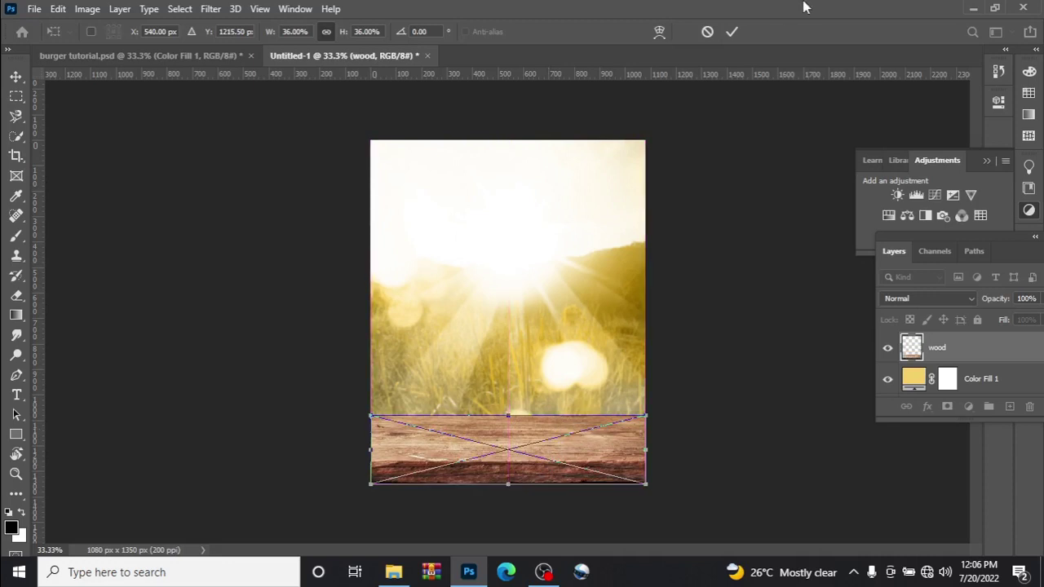
click(733, 34)
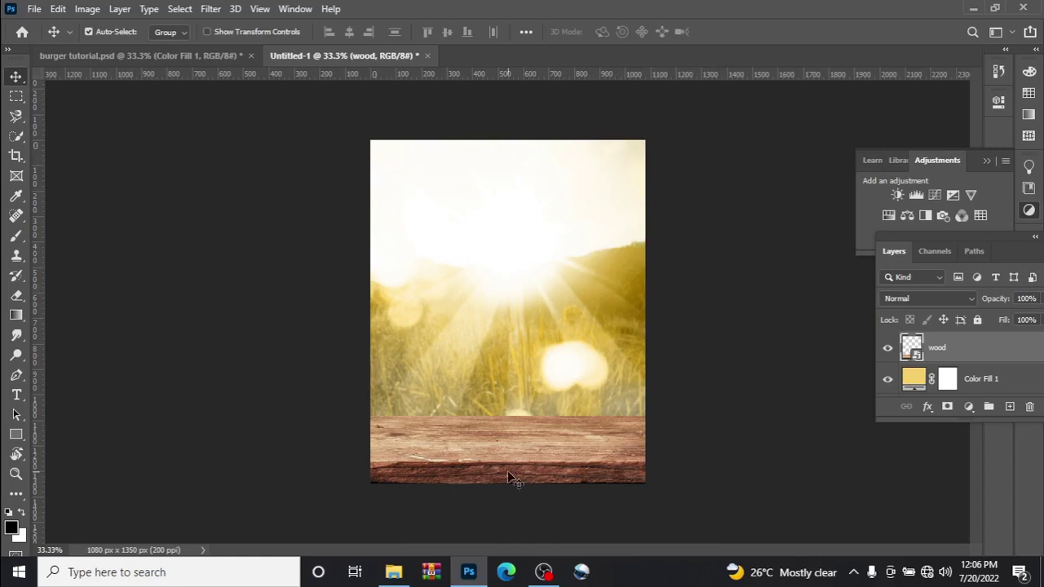
drag(505, 466, 505, 458)
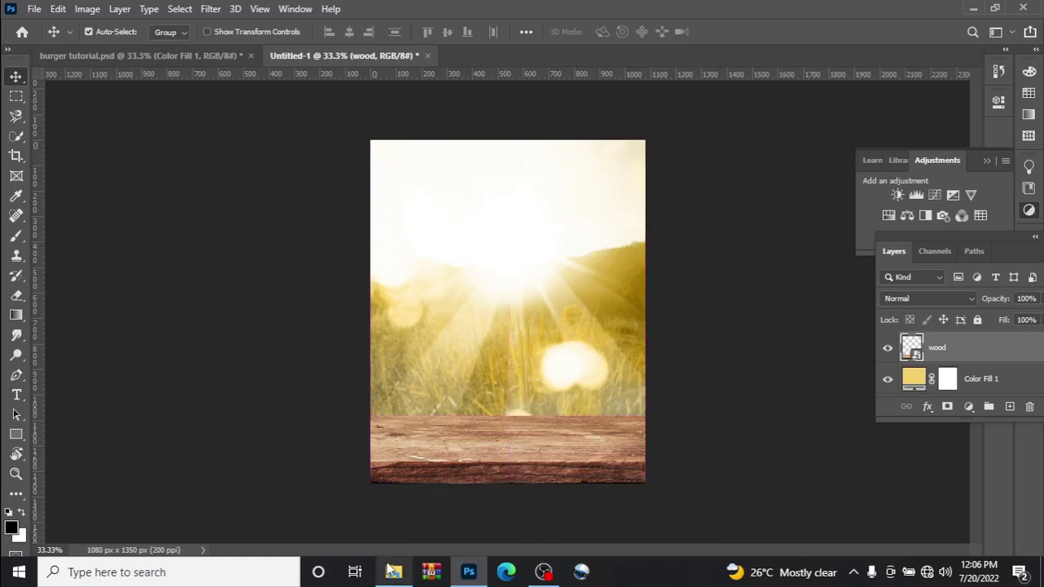
Place the burger photo, scale it down to about 38% and set it on the wood plank
mouse_move(393, 572)
click(402, 489)
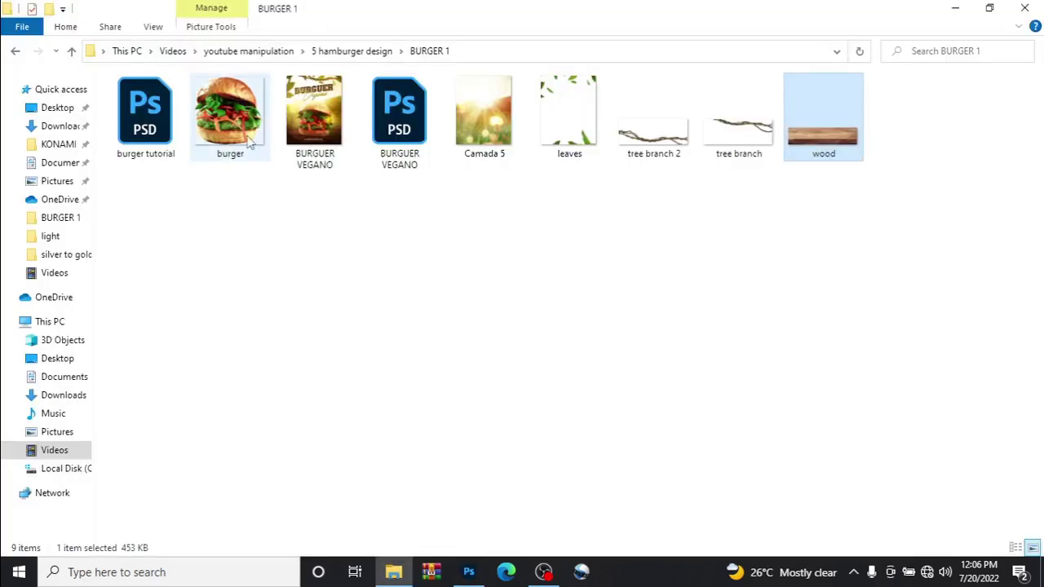
drag(235, 131, 501, 447)
drag(500, 404, 498, 405)
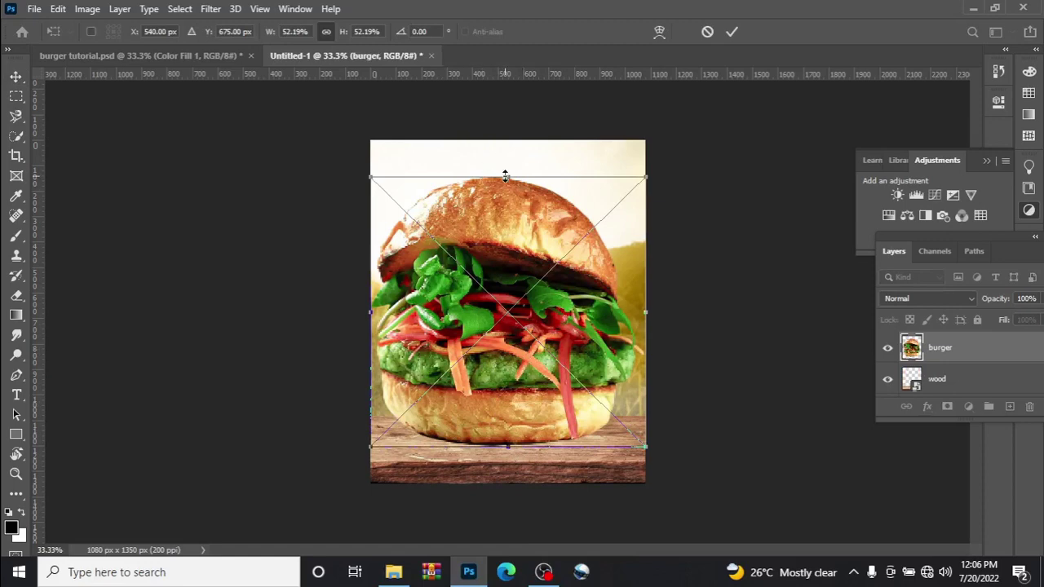
drag(505, 176, 508, 252)
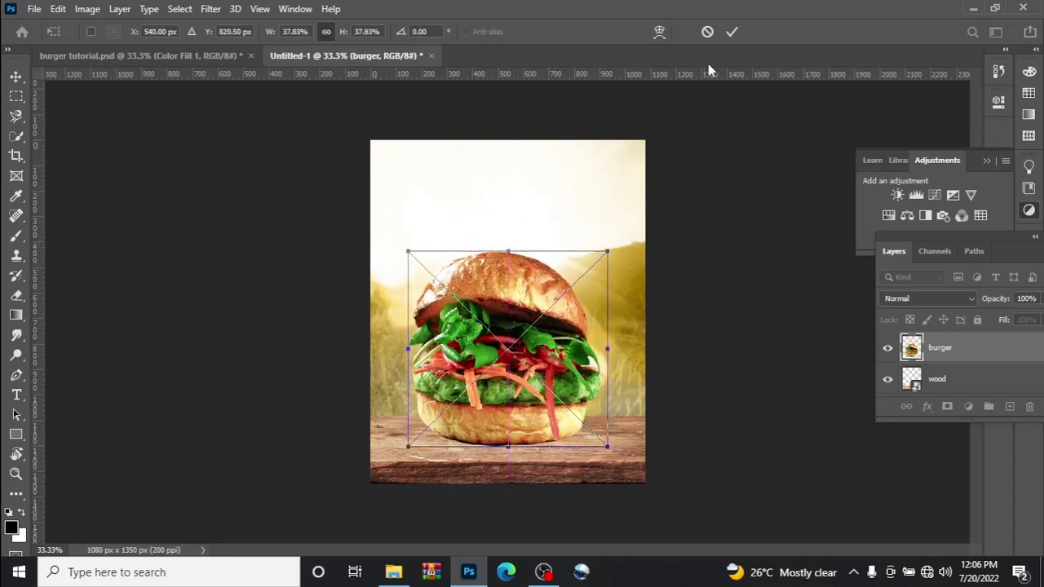
click(731, 31)
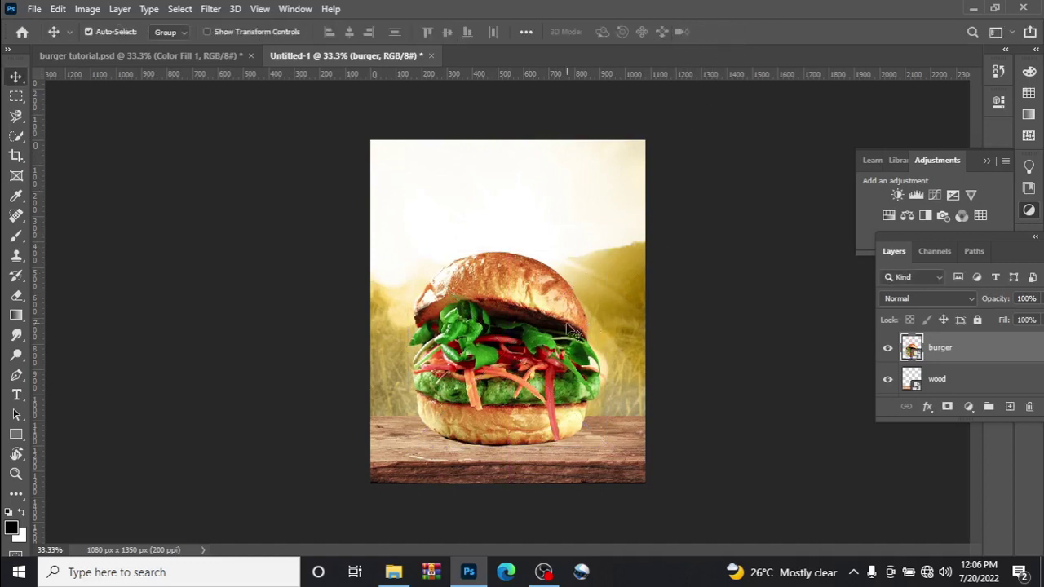
Paint a soft black 500 px brush shadow under the burger on a new layer above the wood
drag(537, 307, 538, 310)
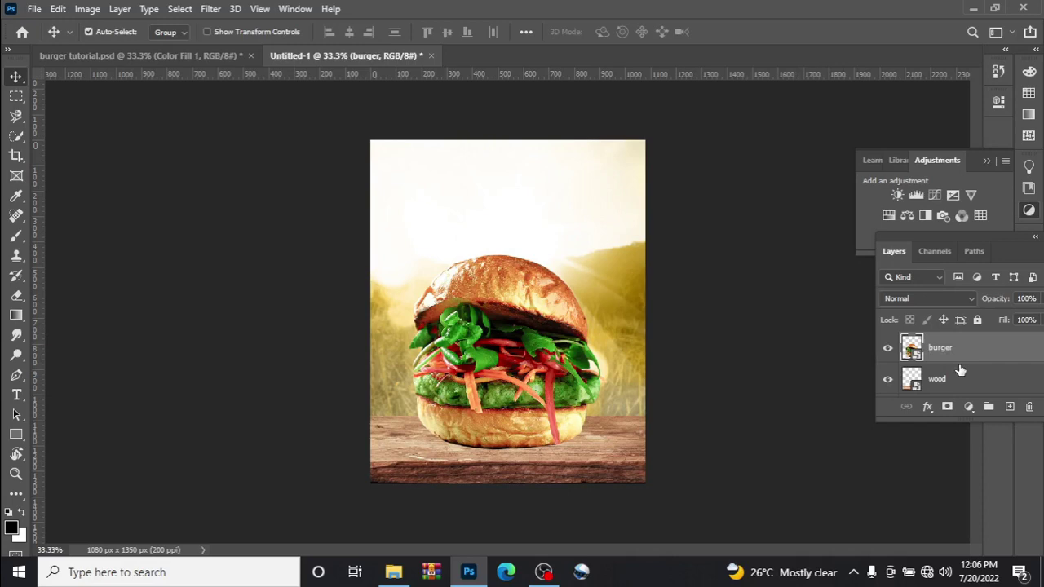
click(957, 376)
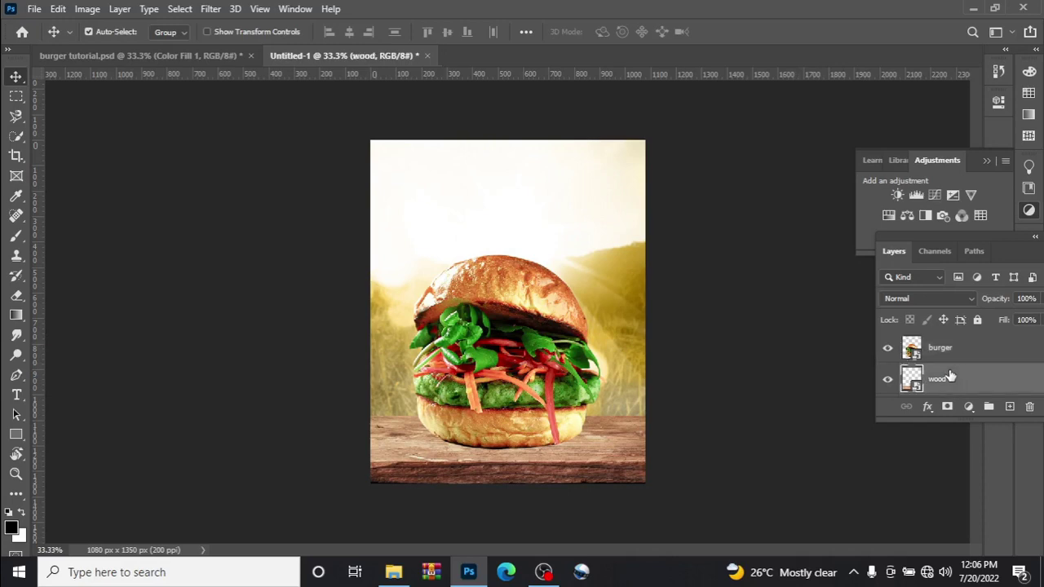
click(1009, 406)
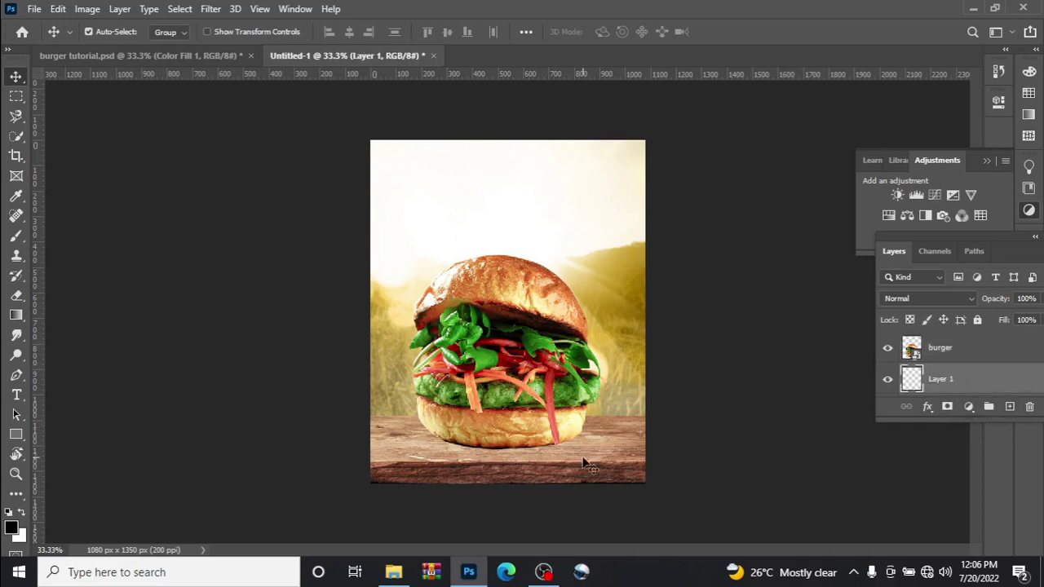
key(b)
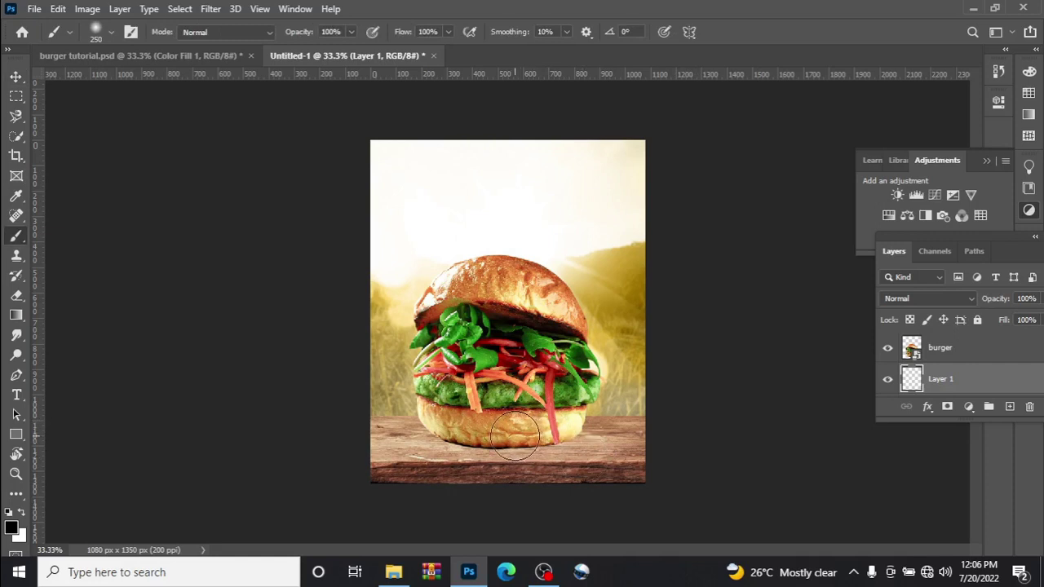
key(bracketright)
key(bracketright)
key(bracketright)
drag(514, 436, 508, 439)
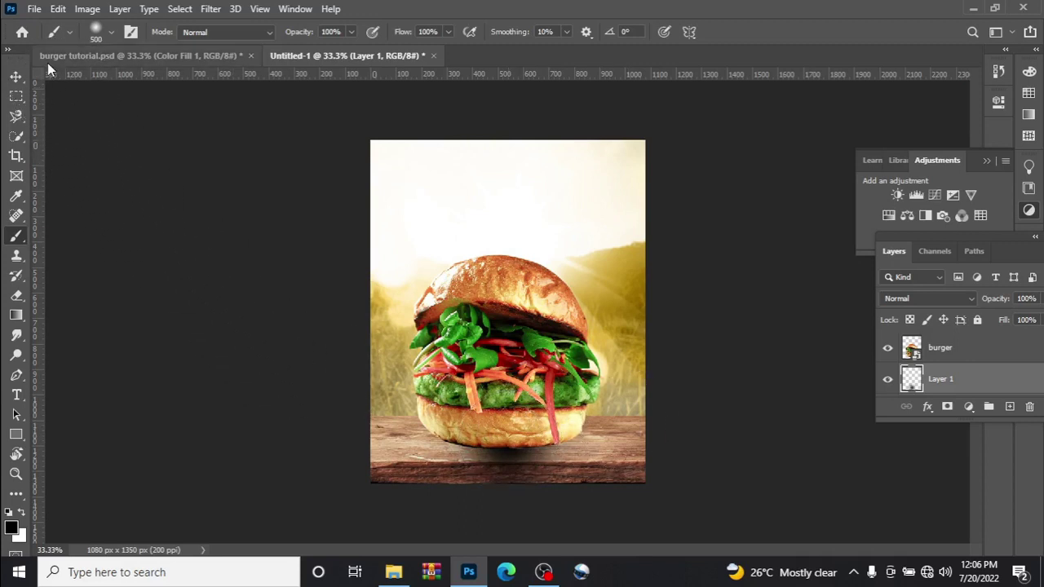
Free-transform the shadow wider and flatter, then scale it up slightly to about 1317 × 233 px
click(15, 76)
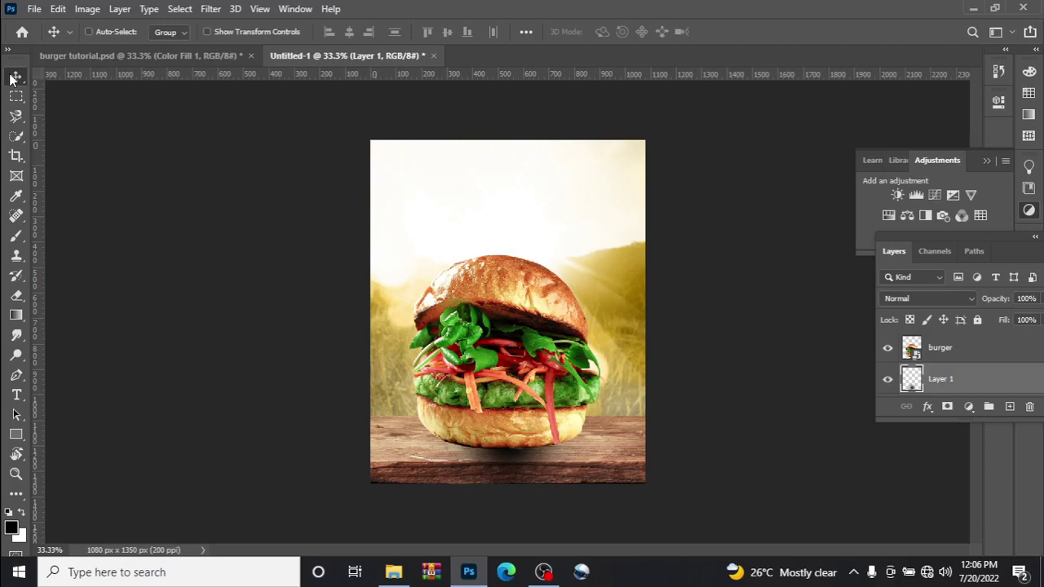
key(ctrl+t)
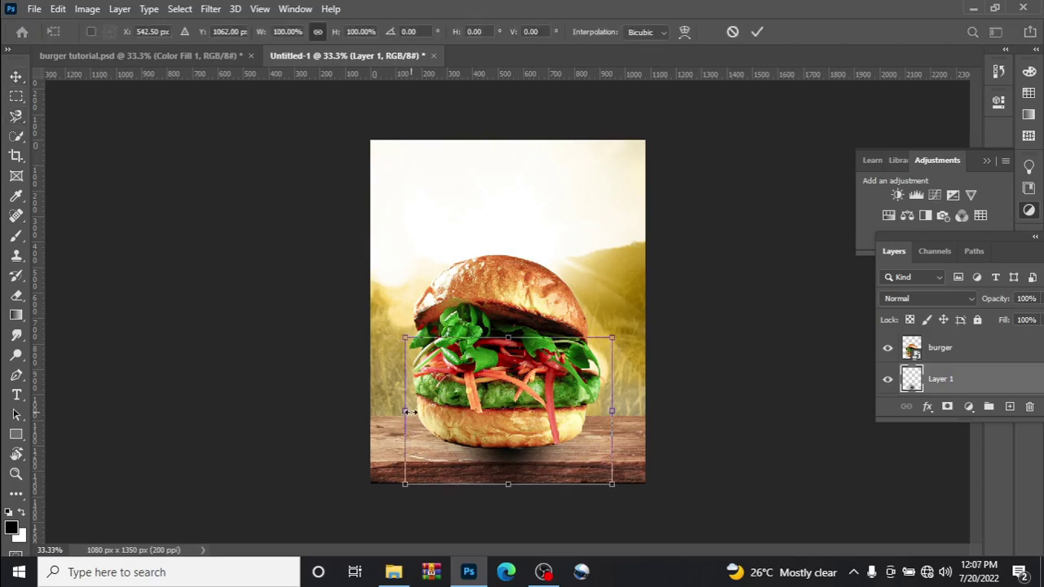
drag(404, 410, 339, 410)
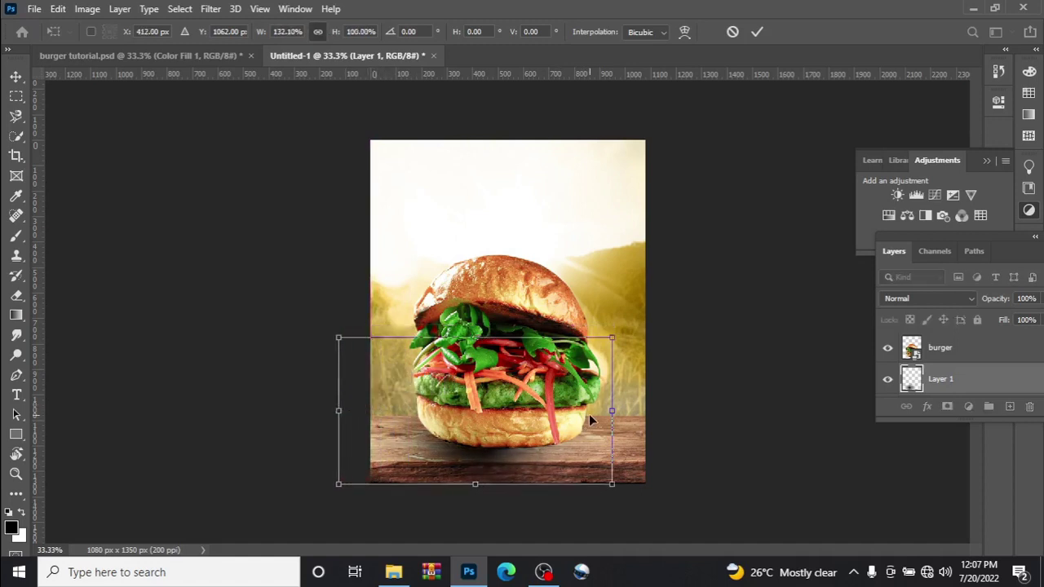
drag(611, 413, 659, 411)
drag(500, 334, 514, 422)
click(758, 33)
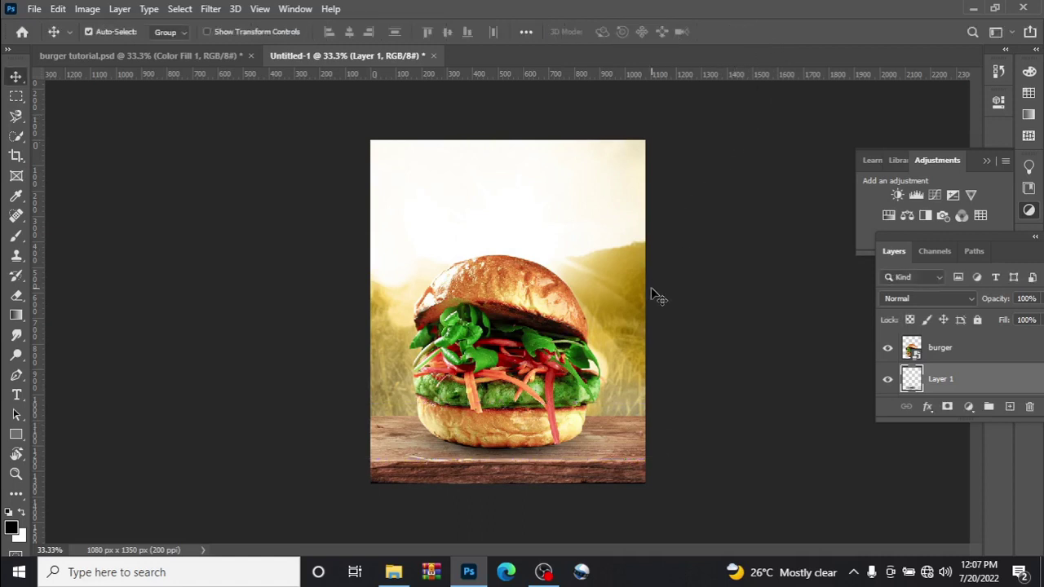
key(ctrl+t)
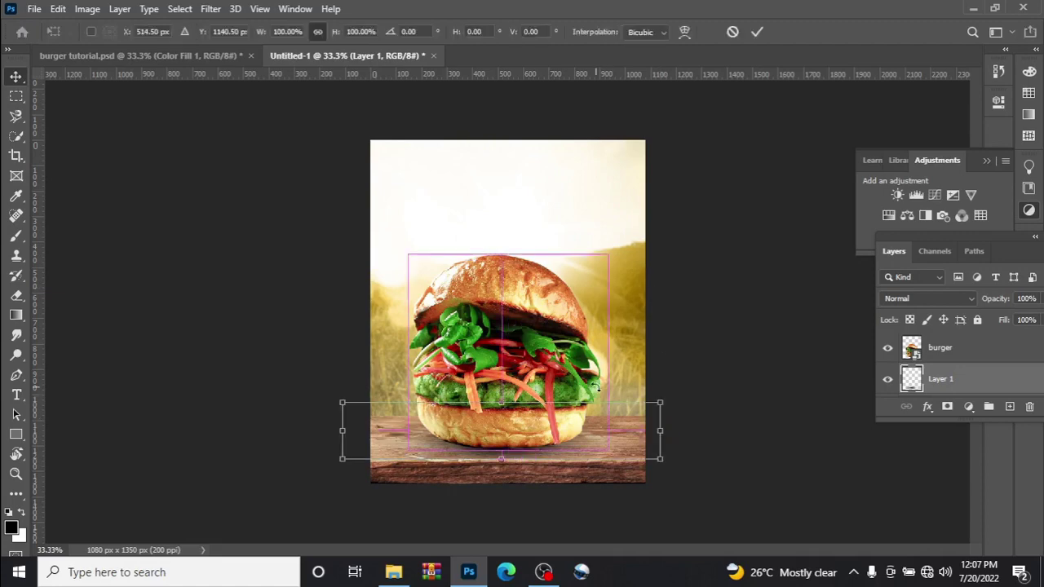
drag(505, 459, 510, 462)
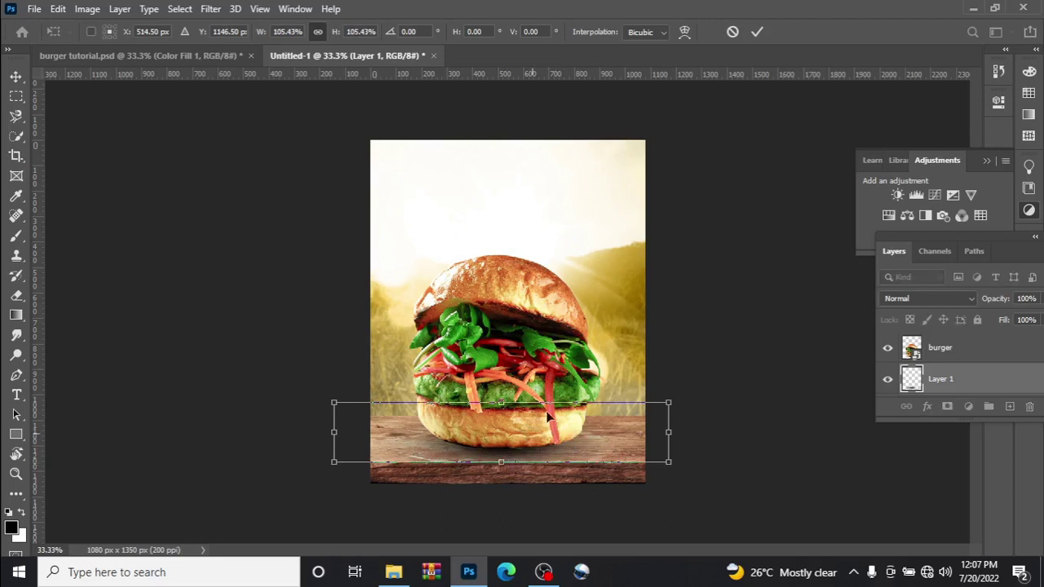
click(756, 32)
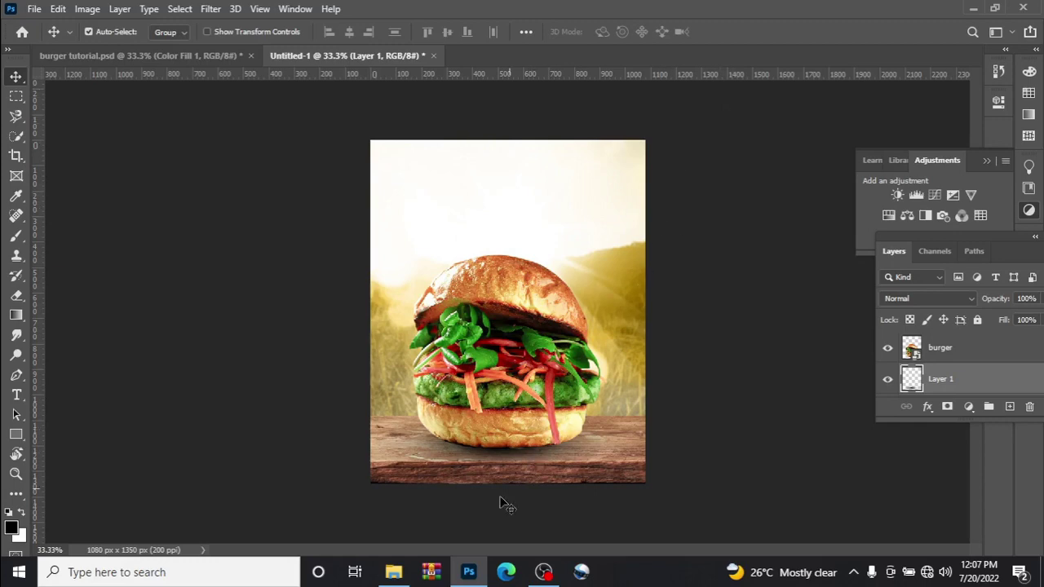
Place tree branch 2 along the board's bottom, slightly enlarged and tilted, then cancel Camera Raw
mouse_move(393, 580)
click(366, 527)
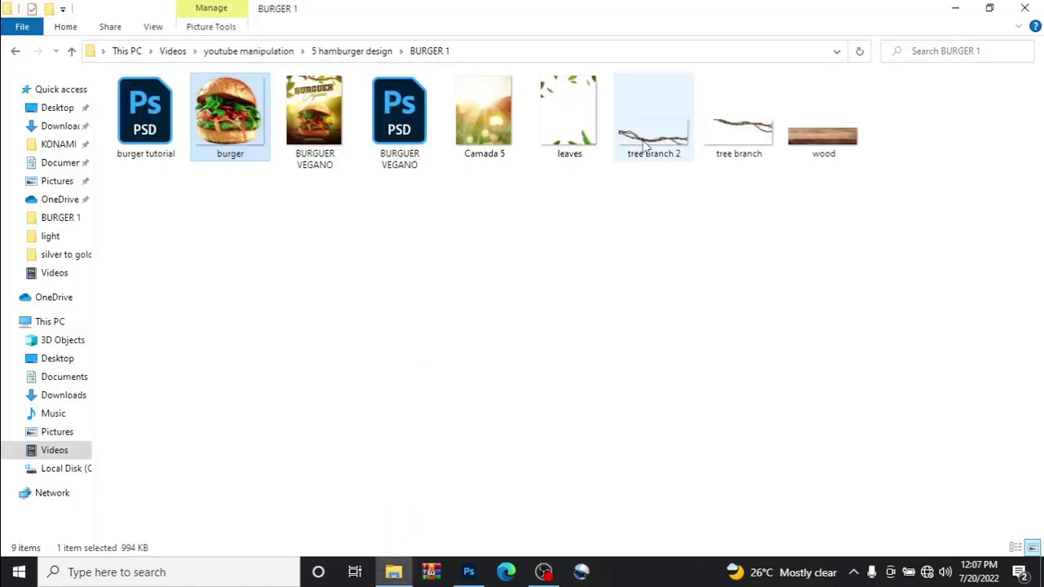
drag(645, 143, 519, 448)
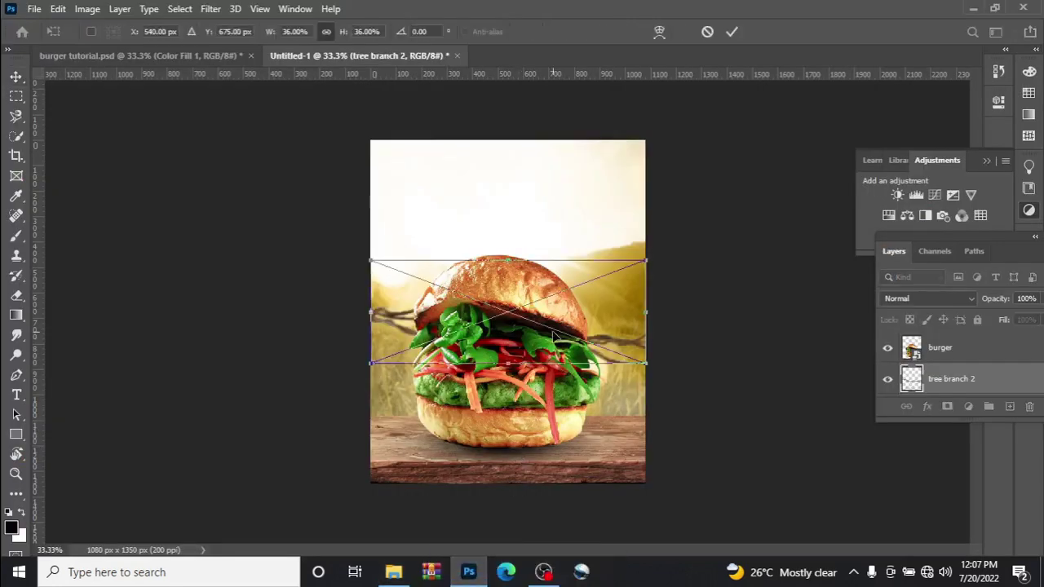
drag(555, 335, 543, 459)
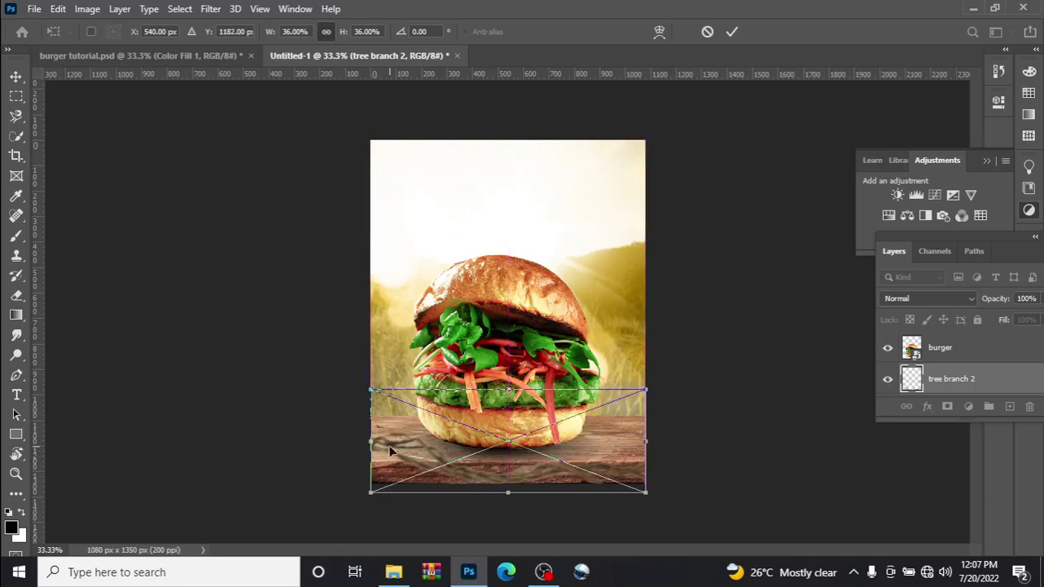
drag(371, 443, 359, 441)
drag(665, 399, 652, 374)
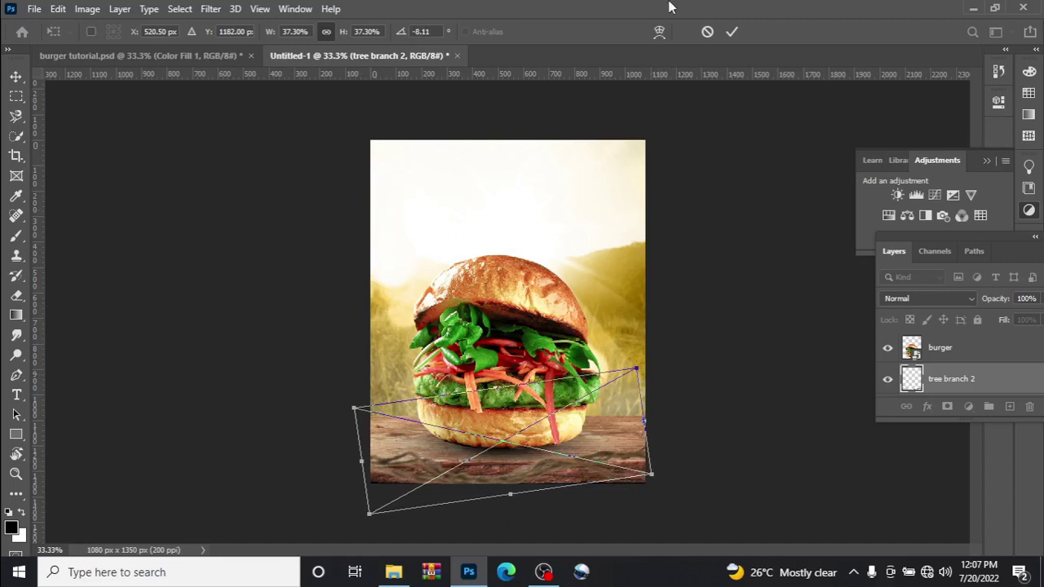
click(731, 31)
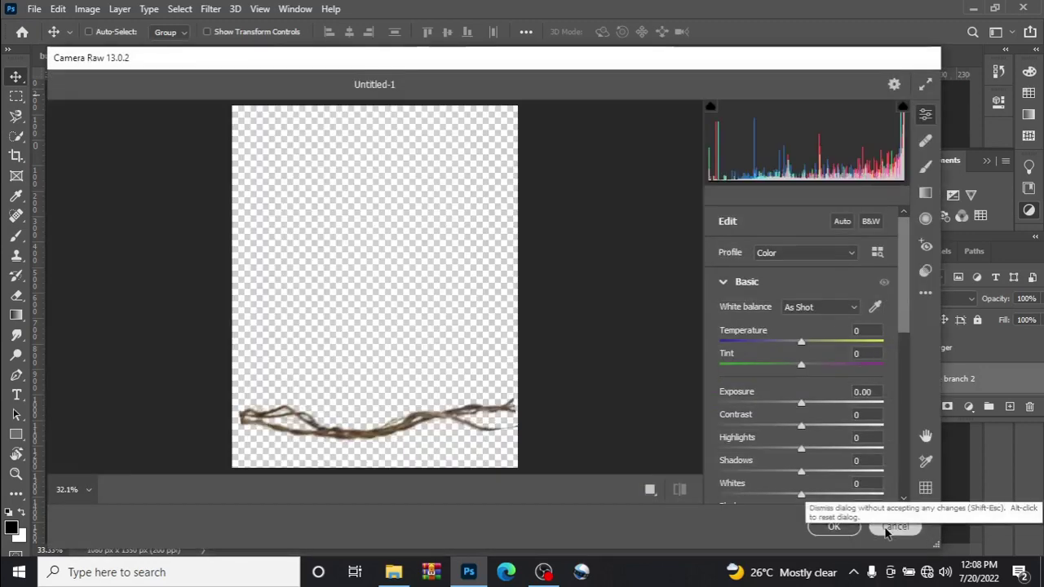
click(892, 527)
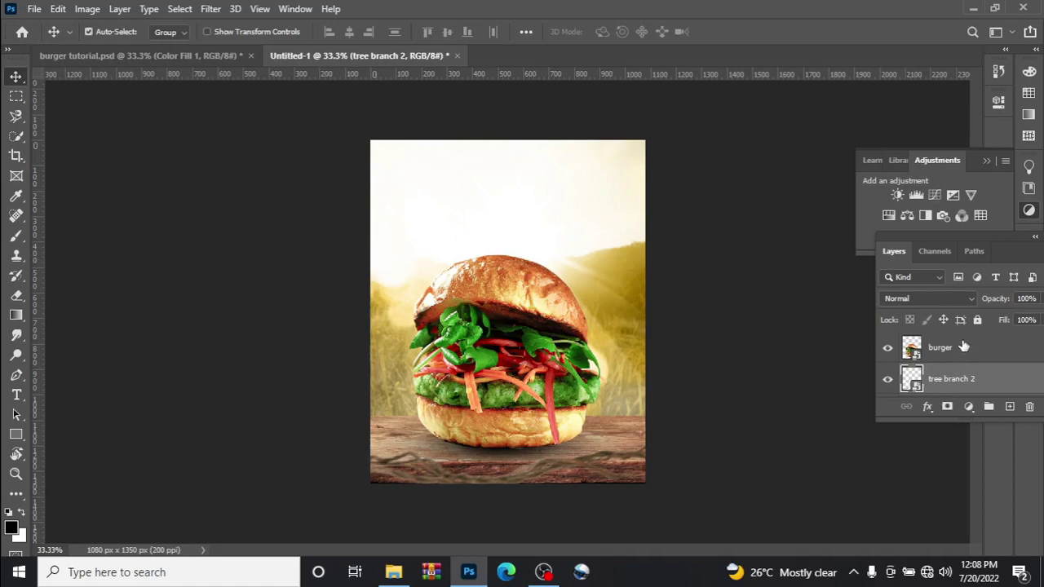
Clip a Brightness/Contrast adjustment to the branch at brightness -43, contrast 67, and duplicate it
click(898, 198)
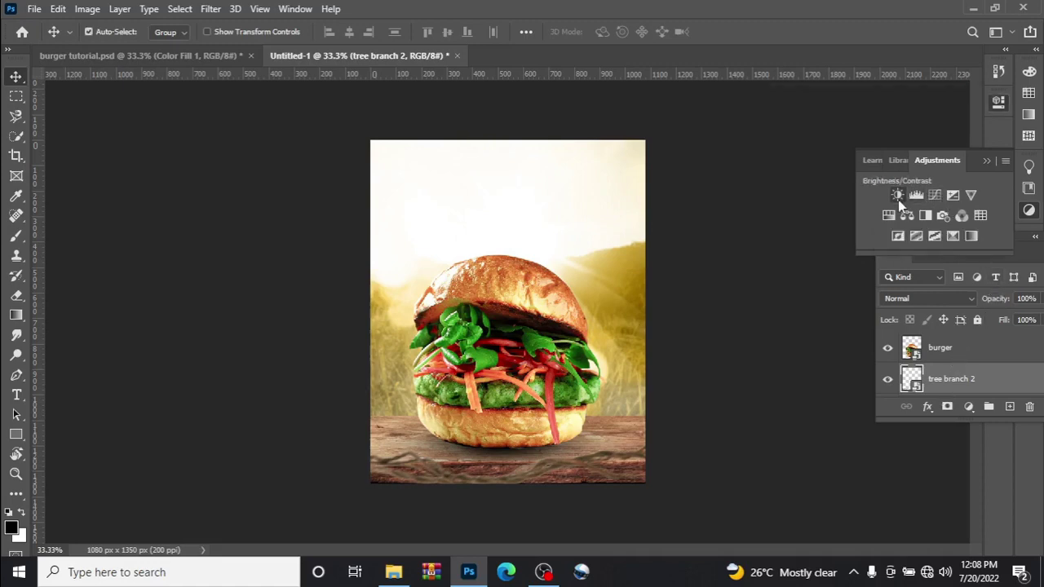
click(869, 357)
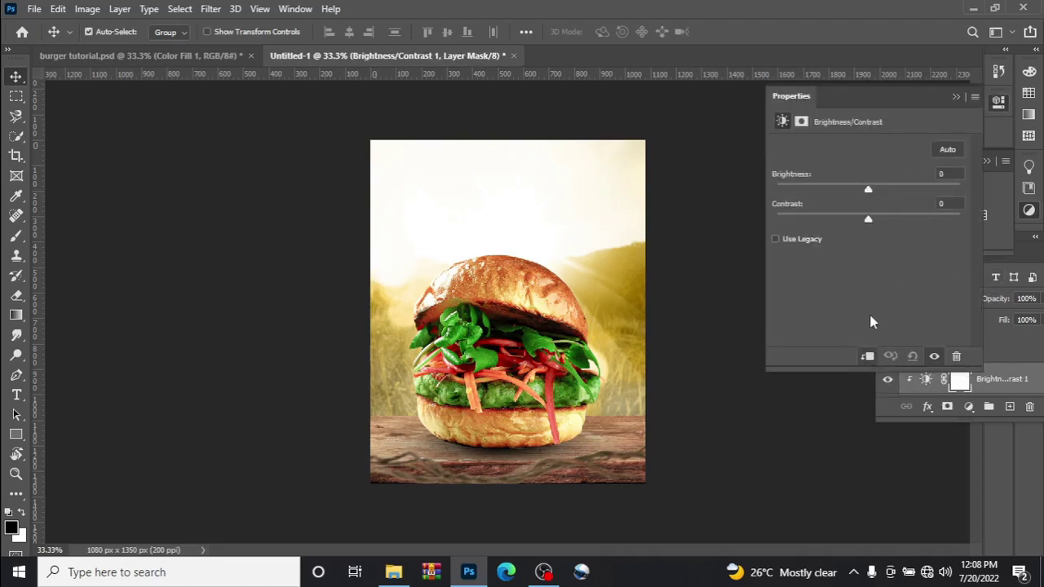
drag(867, 189, 928, 222)
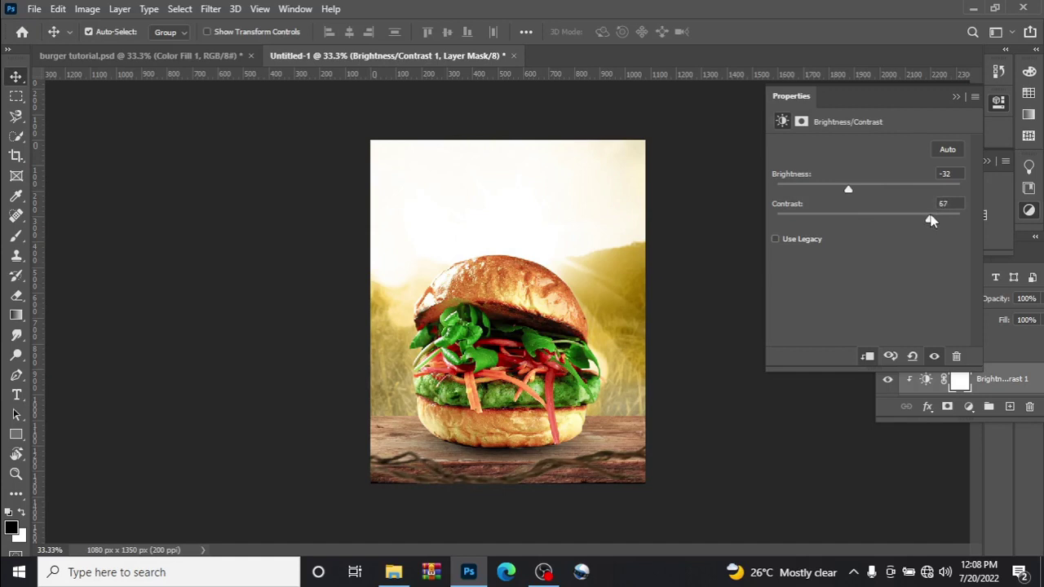
mouse_move(848, 190)
mouse_down()
mouse_move(817, 200)
mouse_move(853, 201)
mouse_move(843, 201)
mouse_up()
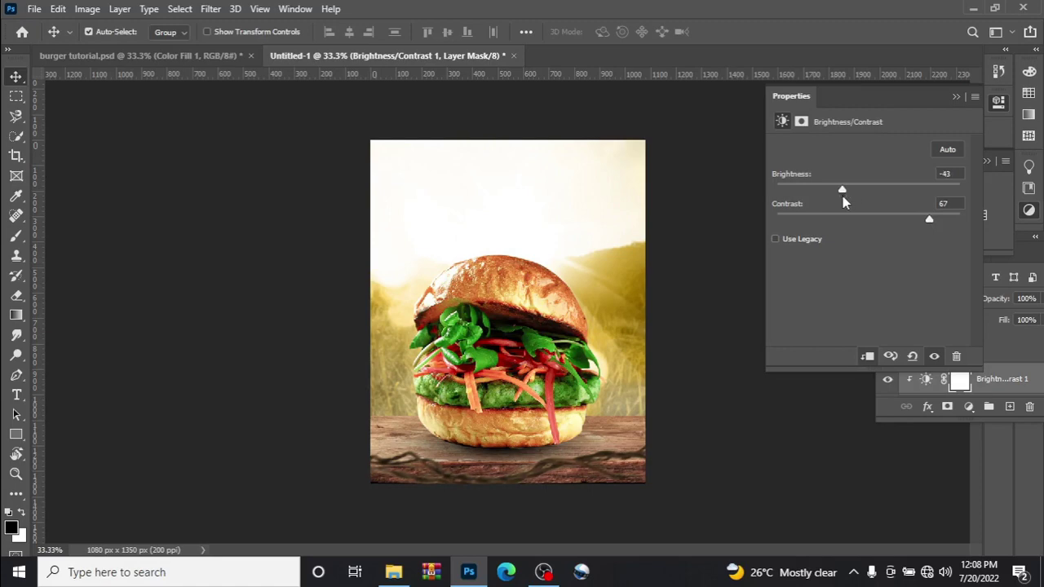
click(955, 99)
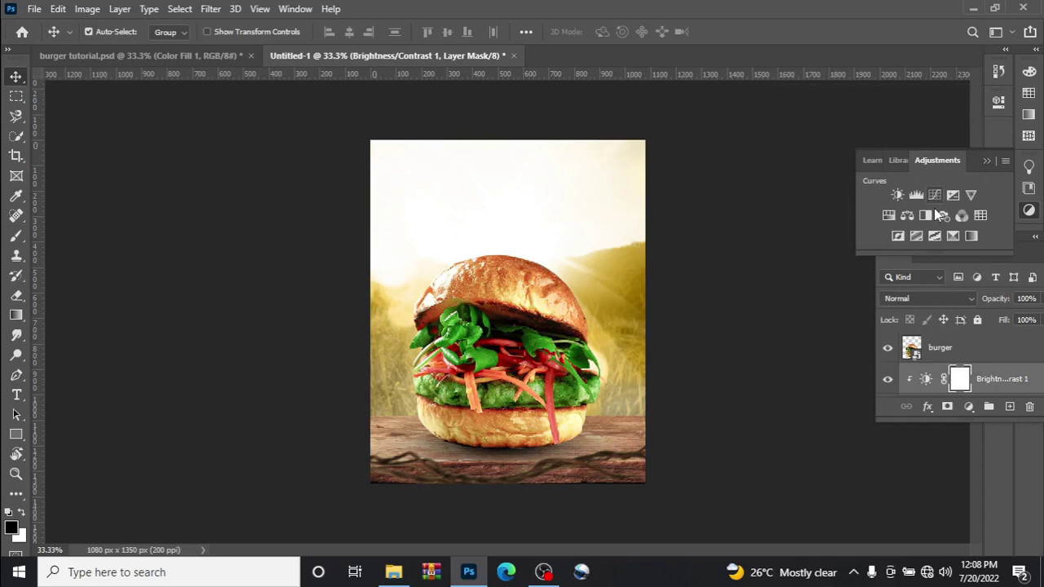
key(ctrl+j)
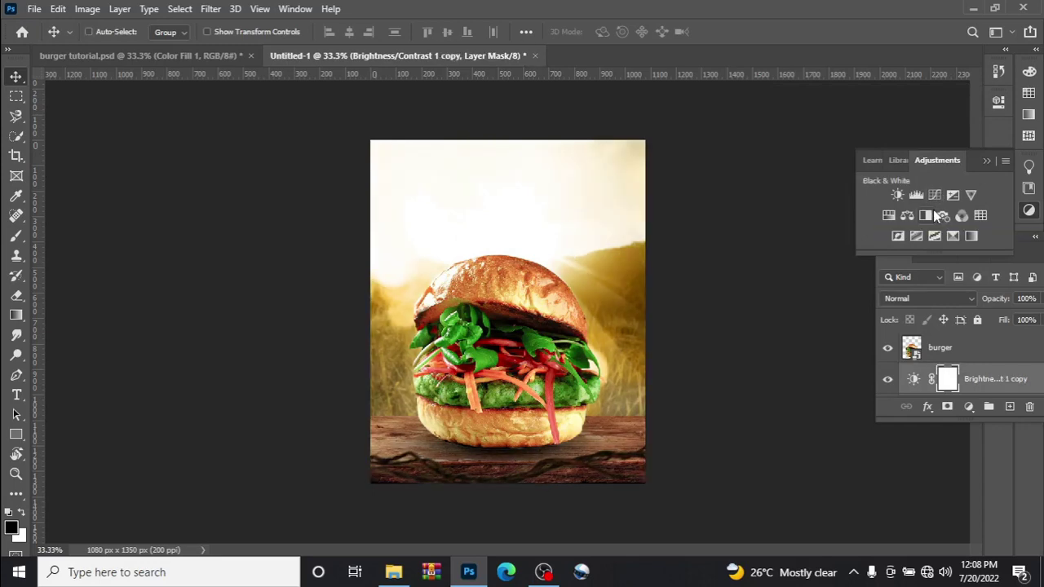
Undo the adjustment copy and duplicate the tree branch 2 layer
key(ctrl+z)
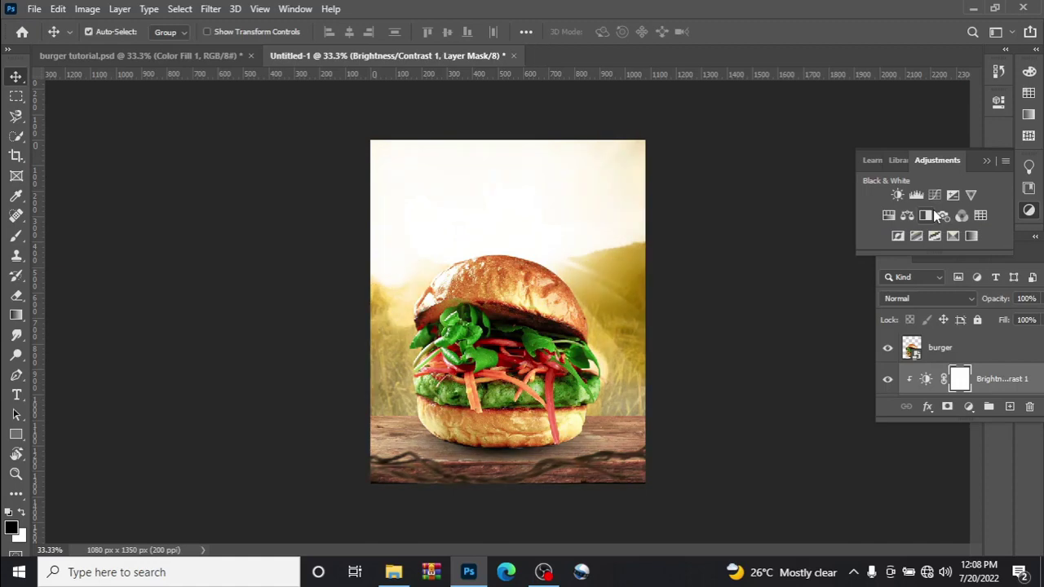
scroll(979, 379, down, 1)
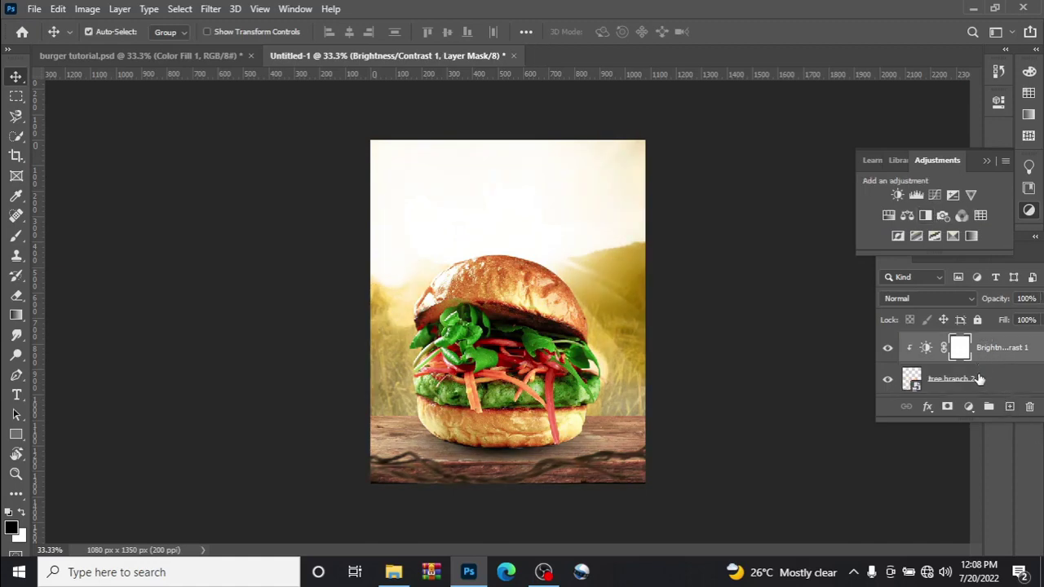
click(976, 383)
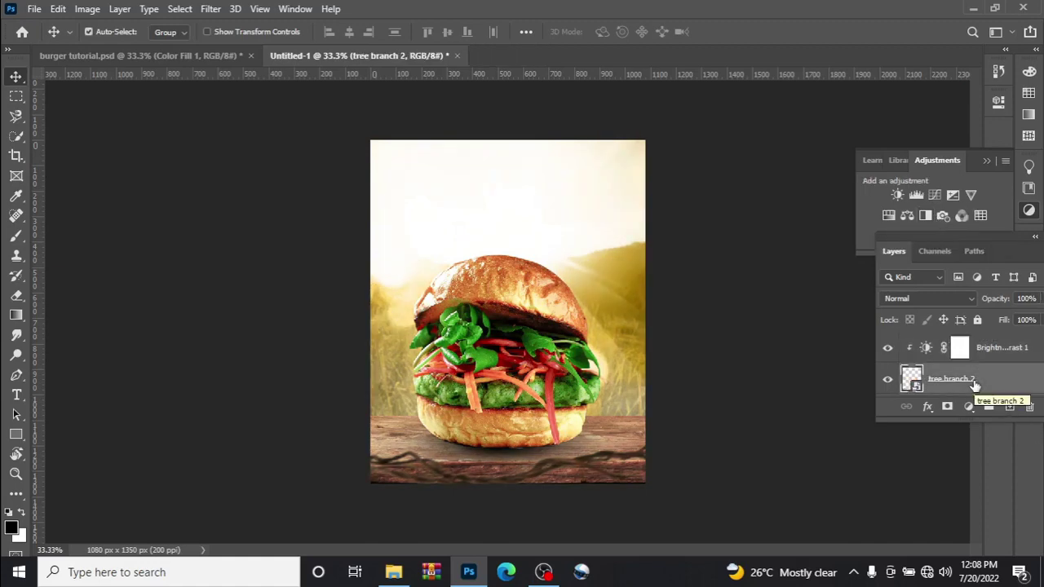
key(ctrl)
Move the branch copy up to the flyer's top edge and flip it upside down
key(ctrl+t)
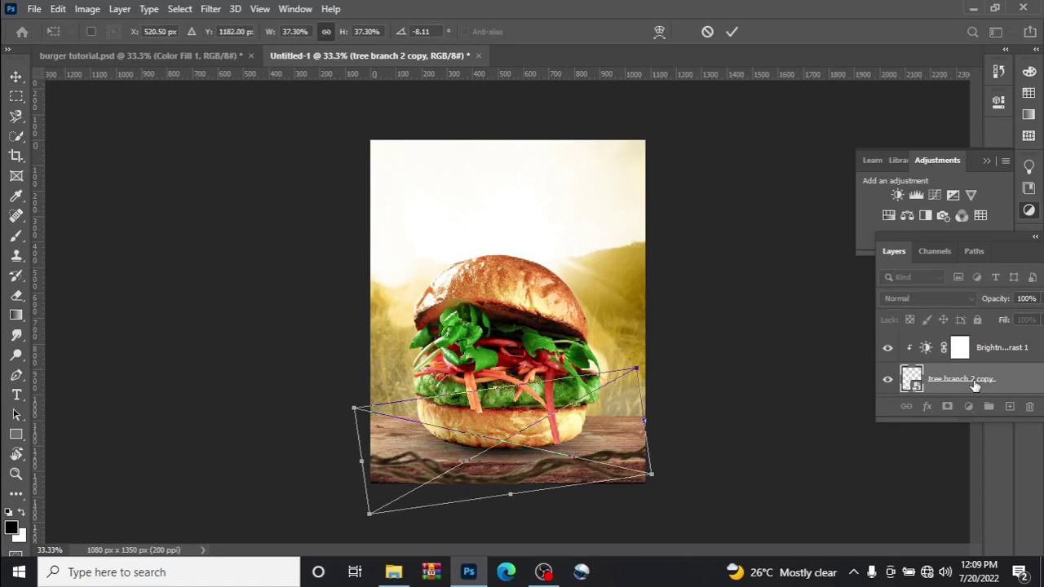
drag(574, 425, 573, 100)
right_click(559, 149)
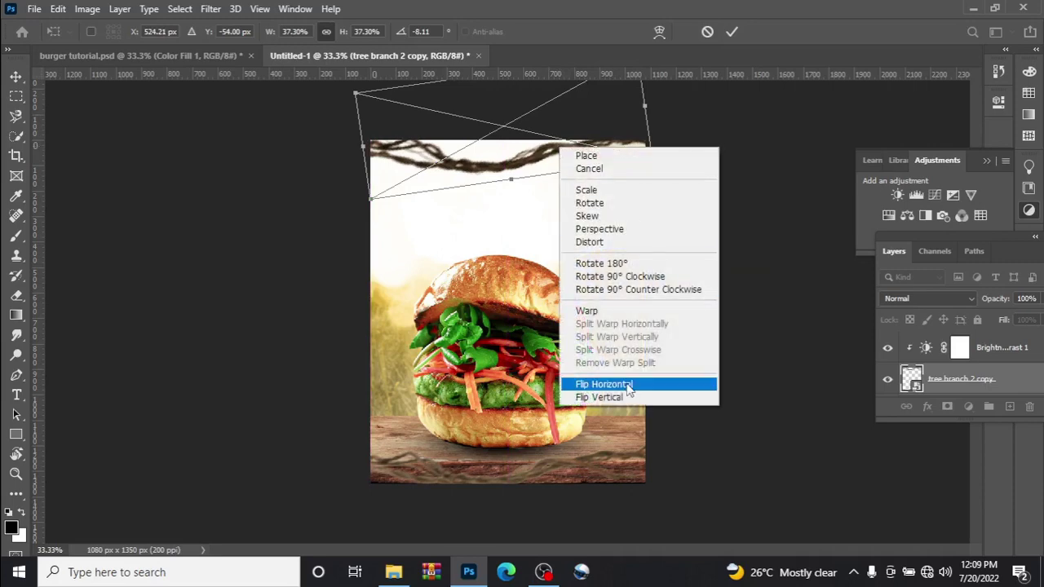
click(622, 397)
drag(539, 159, 536, 214)
right_click(537, 214)
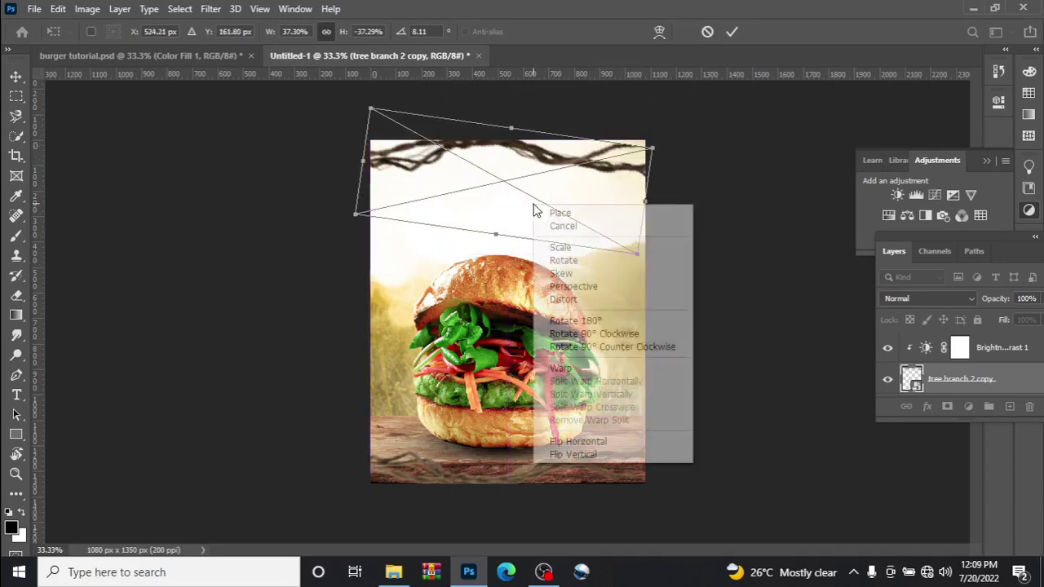
click(618, 440)
right_click(562, 218)
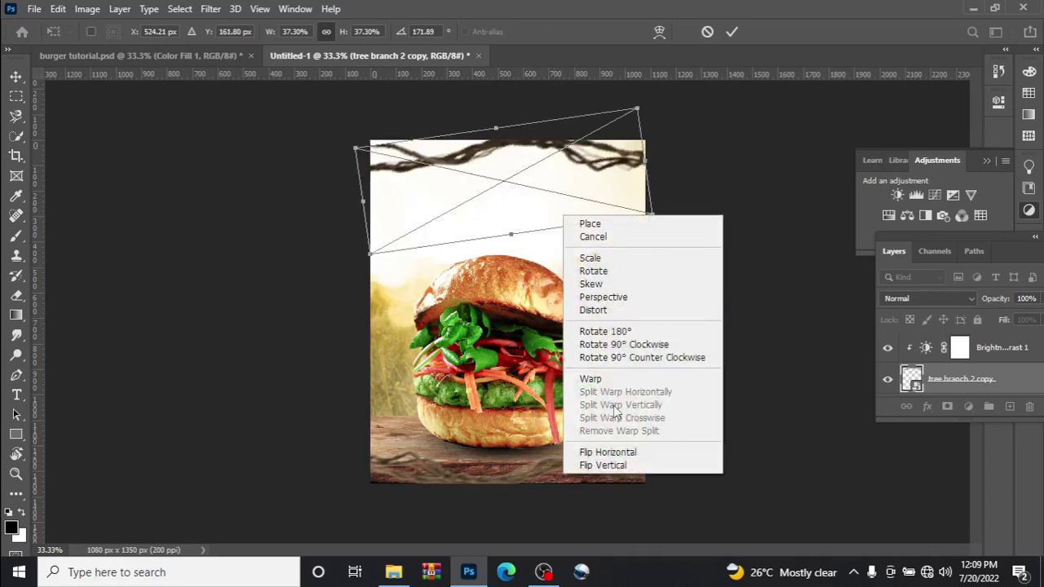
click(608, 452)
mouse_move(582, 221)
mouse_down()
mouse_move(588, 234)
mouse_move(601, 215)
mouse_up()
Rotate the branch copy to about 177.5°, enlarge it across the top and commit
drag(666, 163, 450, 233)
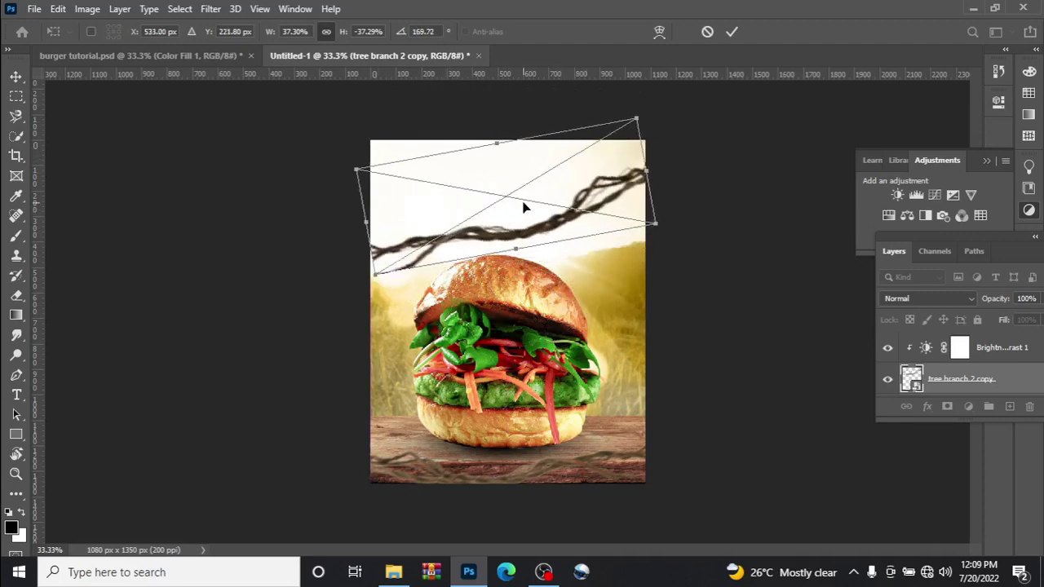
drag(522, 206, 490, 144)
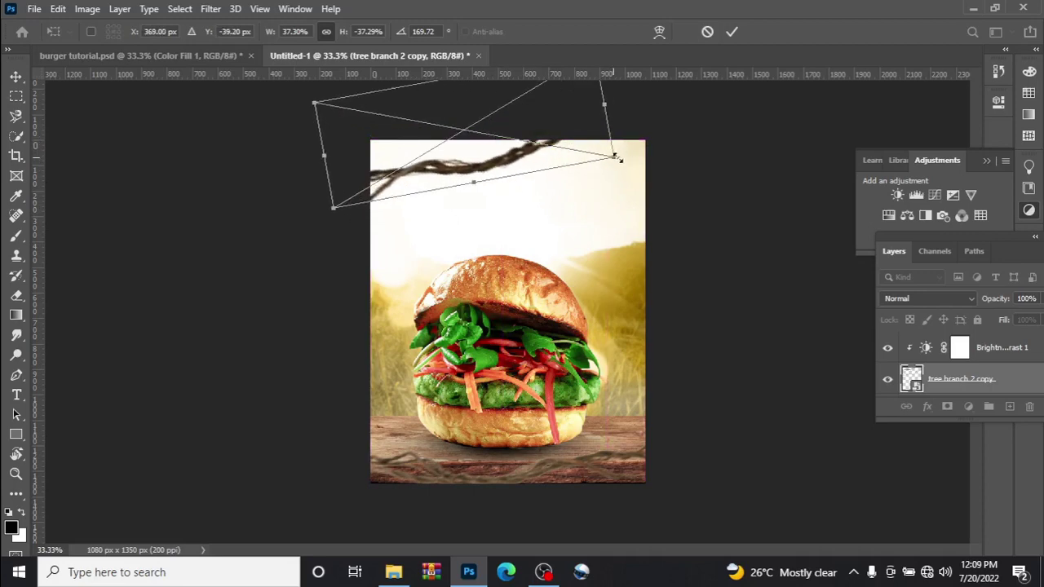
drag(617, 158, 667, 167)
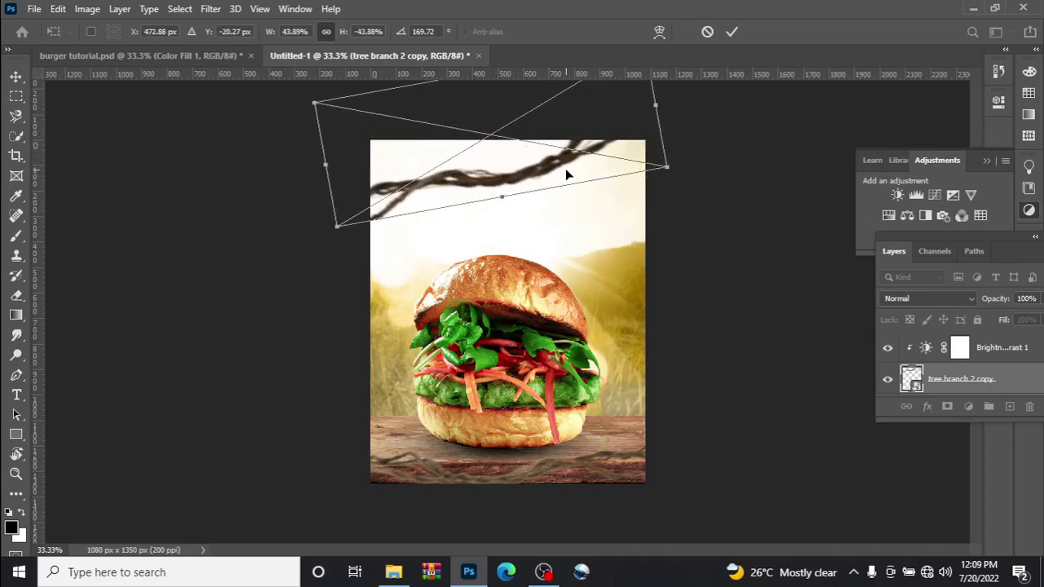
drag(567, 174, 576, 179)
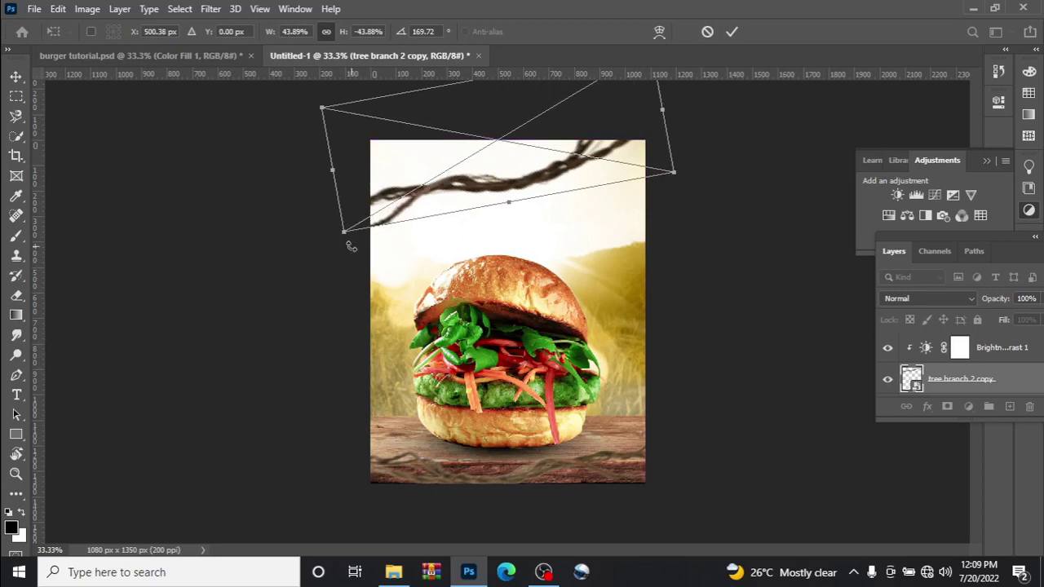
drag(344, 233, 310, 230)
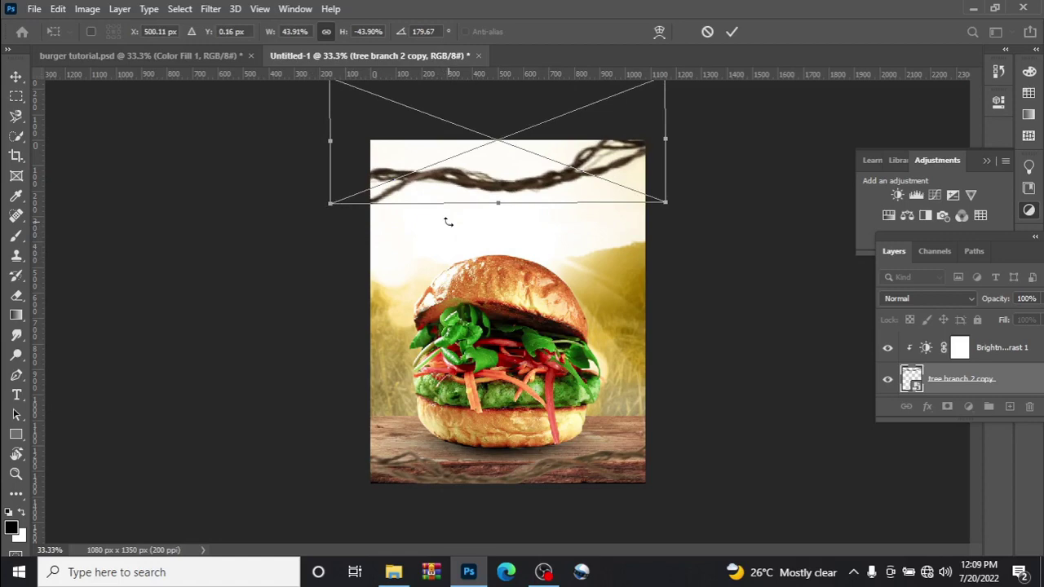
drag(448, 222, 502, 167)
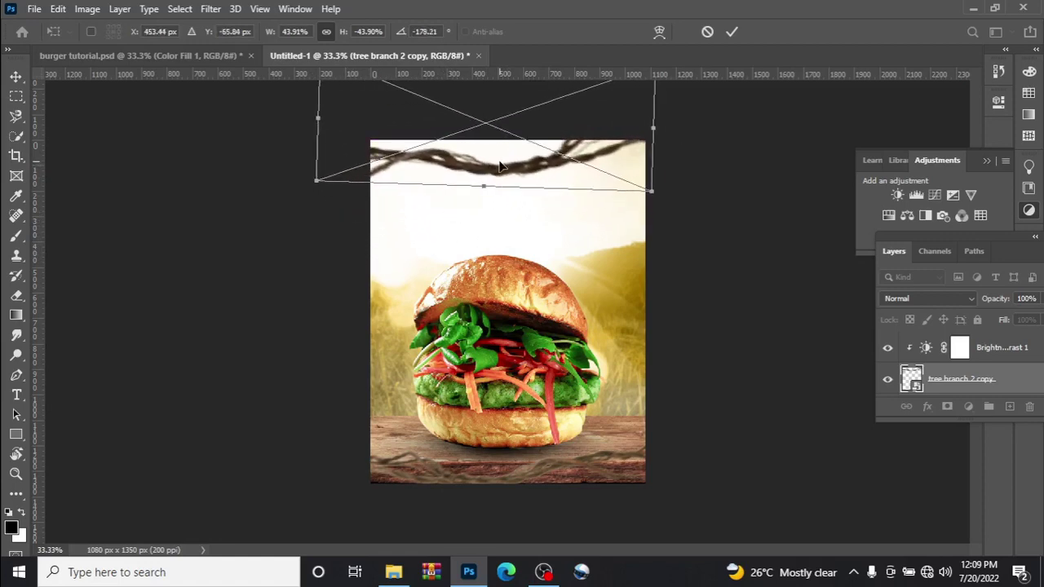
click(732, 34)
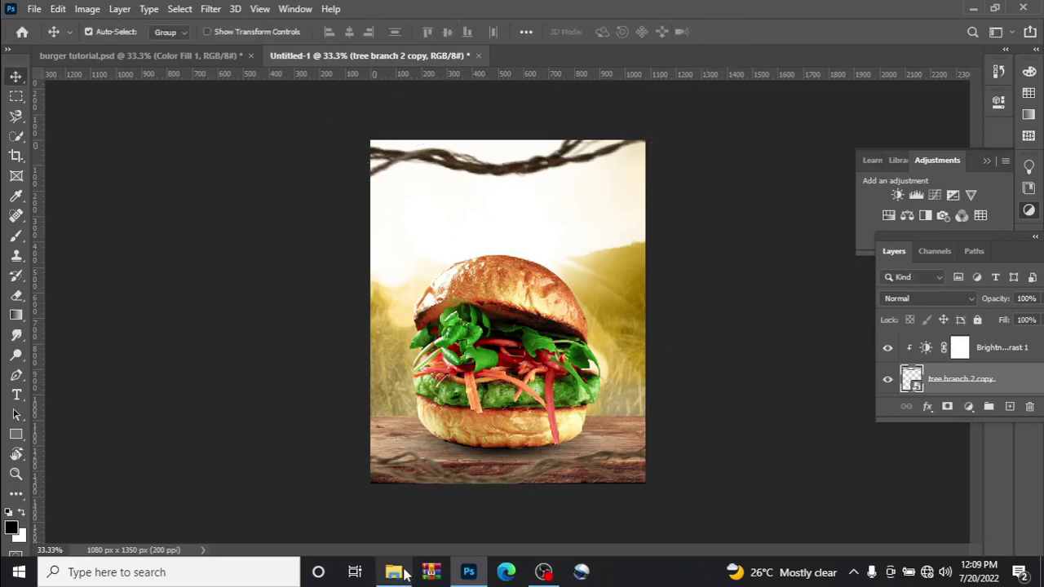
Drag the leaves image from the BURGER 1 folder into the flyer document
mouse_move(405, 574)
click(403, 516)
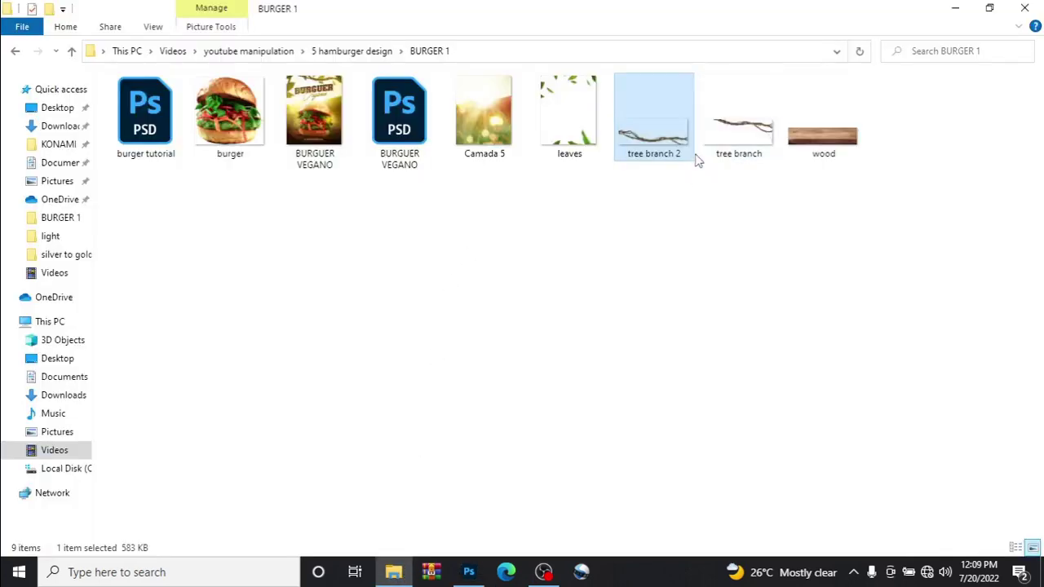
drag(569, 114, 542, 408)
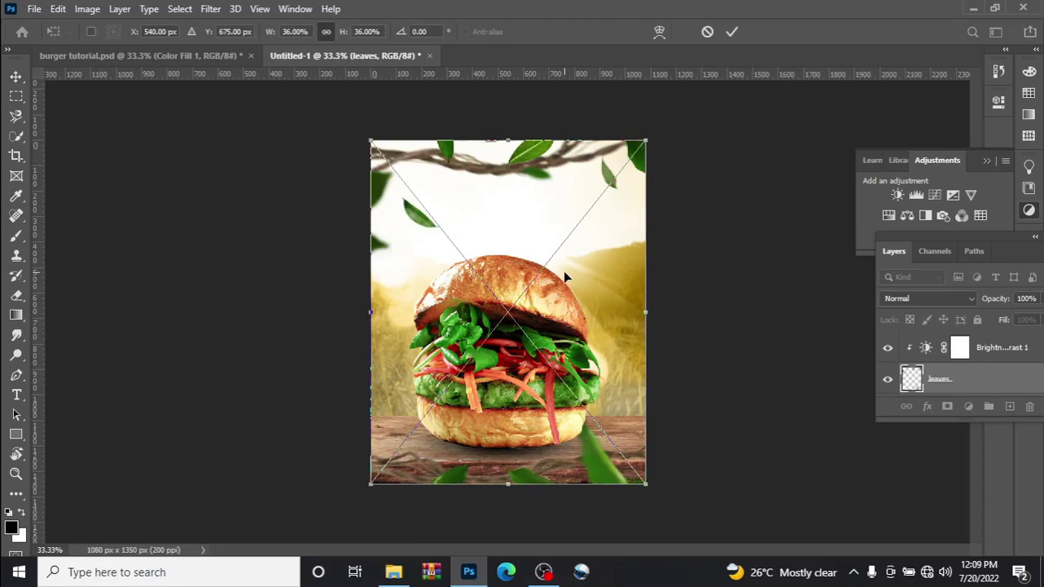
Commit the placed leaves image as its own layer over the flyer
click(733, 32)
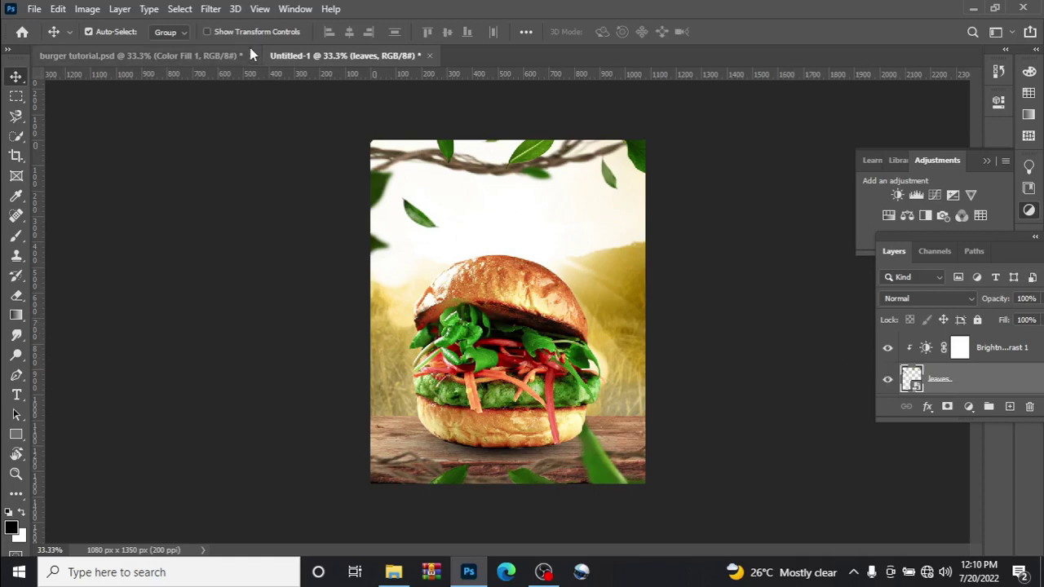
Blur the leaves layer with a Gaussian Blur of radius 9.4 pixels
click(208, 8)
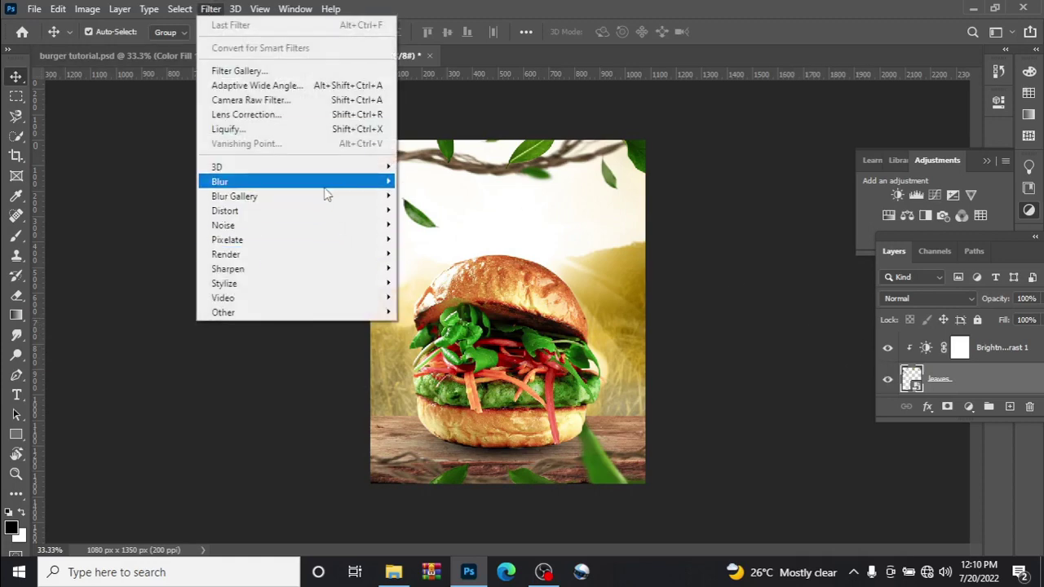
mouse_move(324, 193)
click(437, 239)
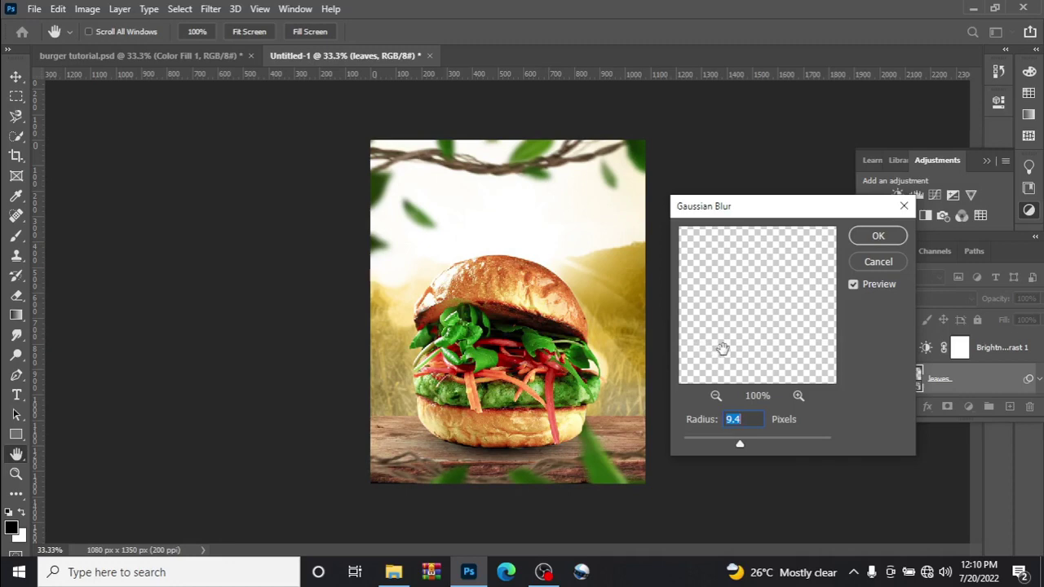
click(878, 236)
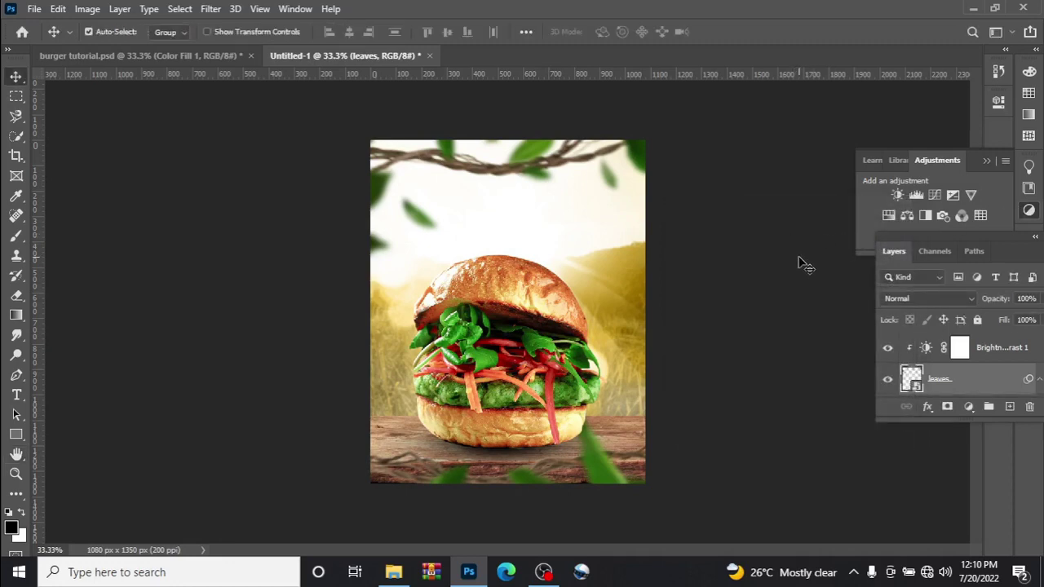
Add a new empty layer directly above the burger layer
scroll(989, 391, up, 1)
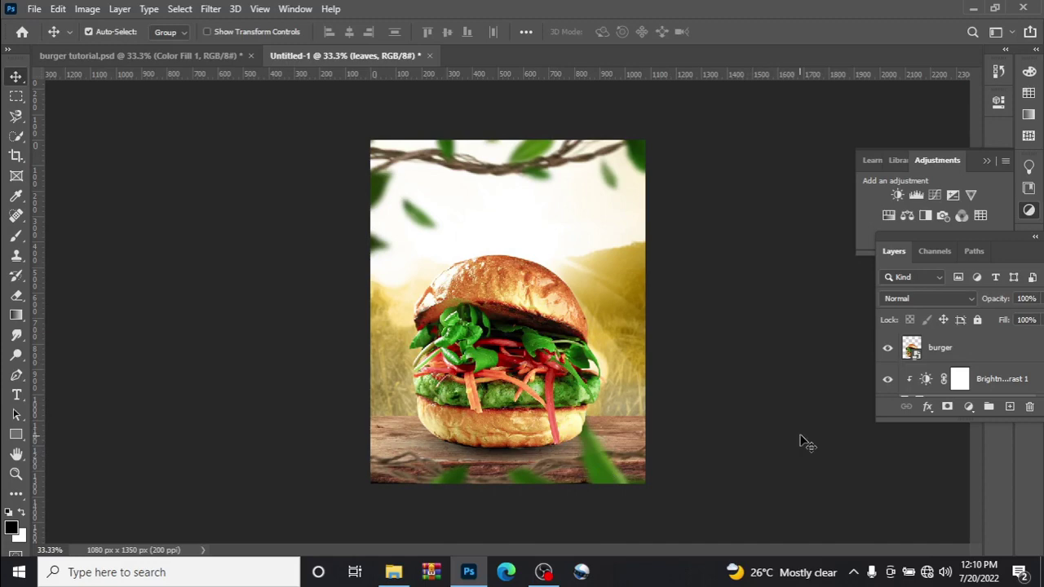
click(962, 352)
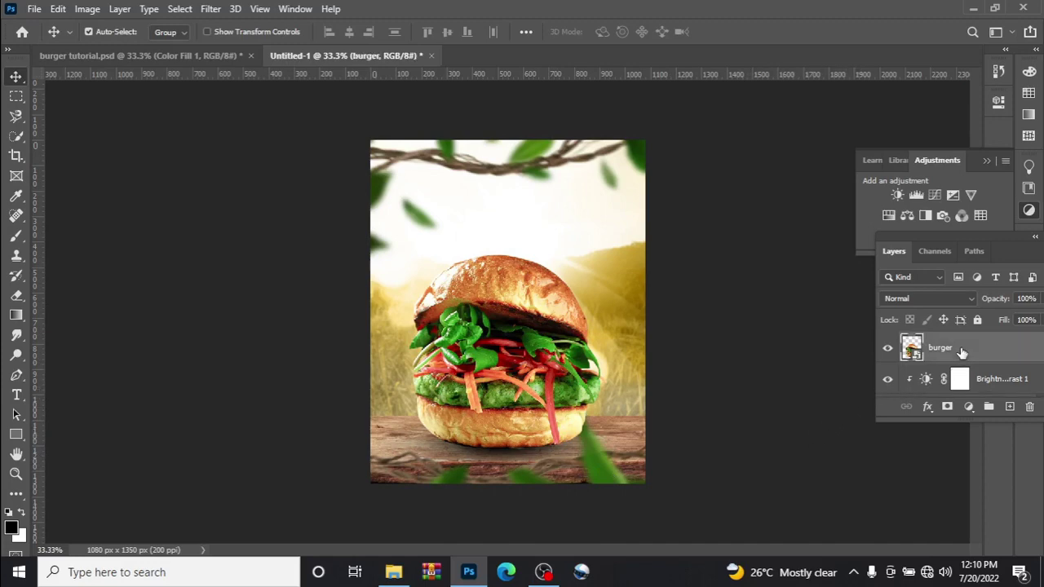
click(1009, 407)
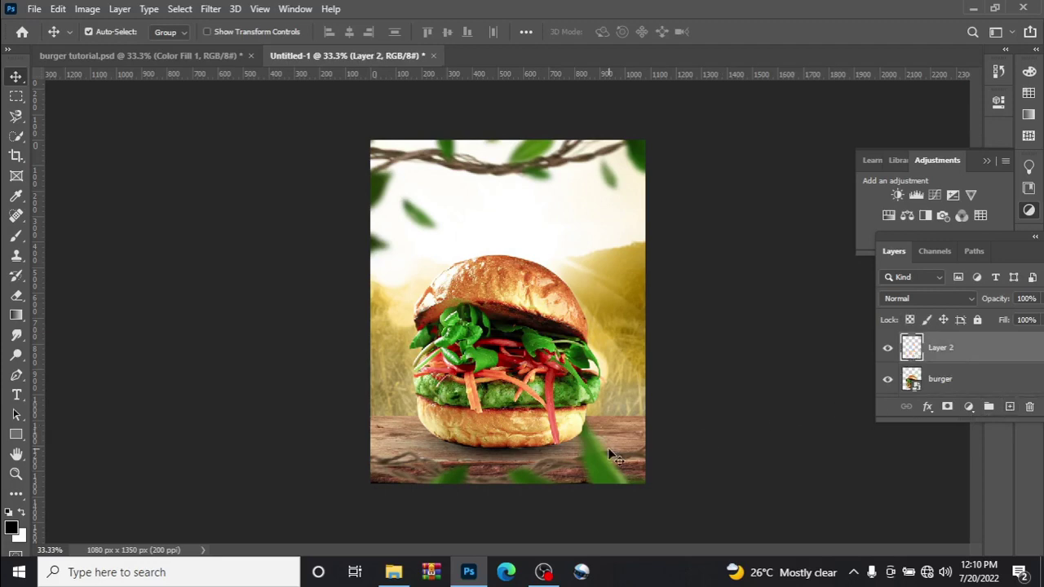
Draw a dark gradient from the flyer's bottom up to the patty, with fill lowered to 78%
click(18, 316)
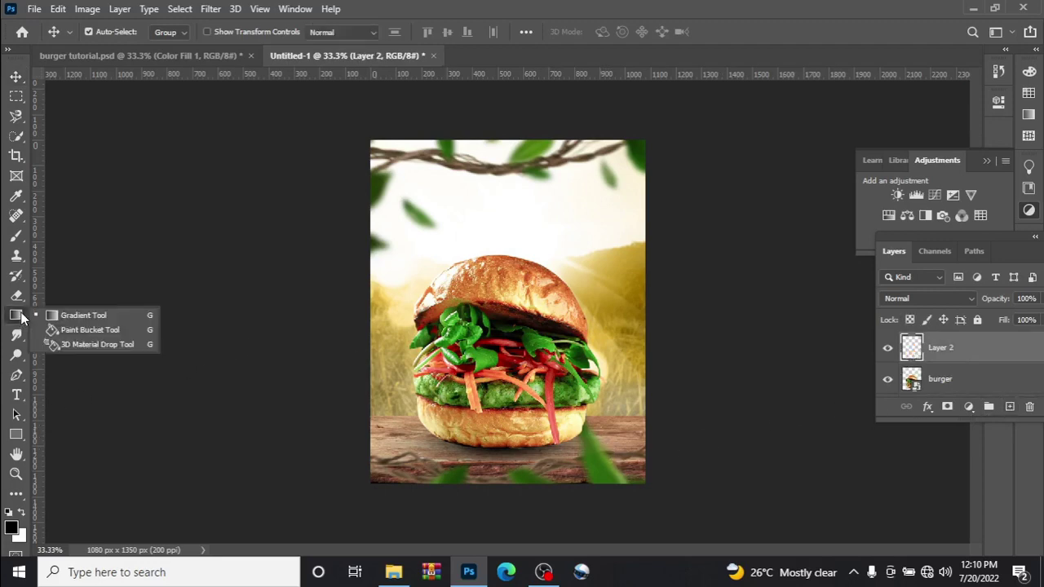
click(70, 316)
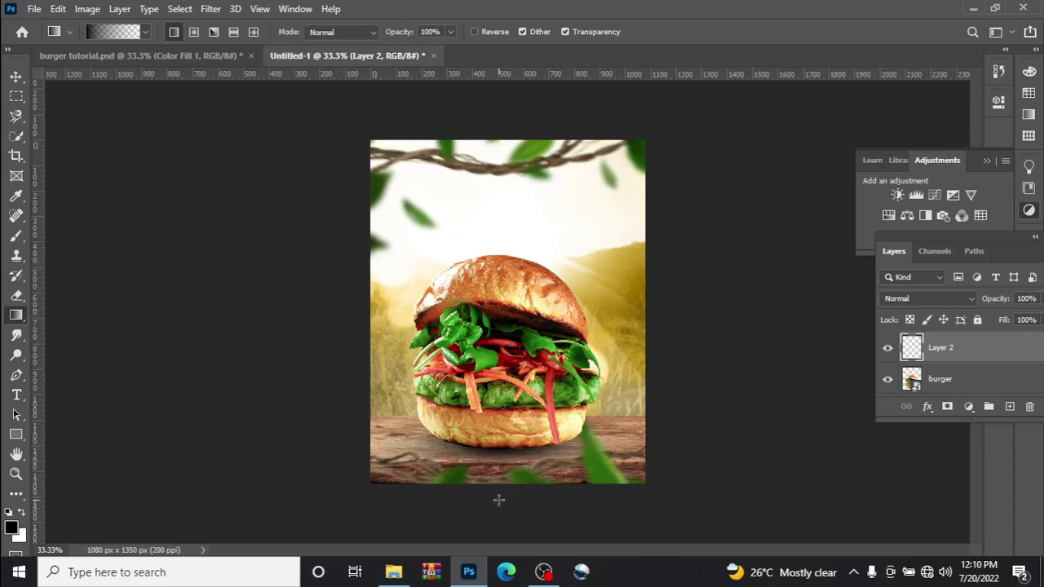
drag(501, 501, 499, 381)
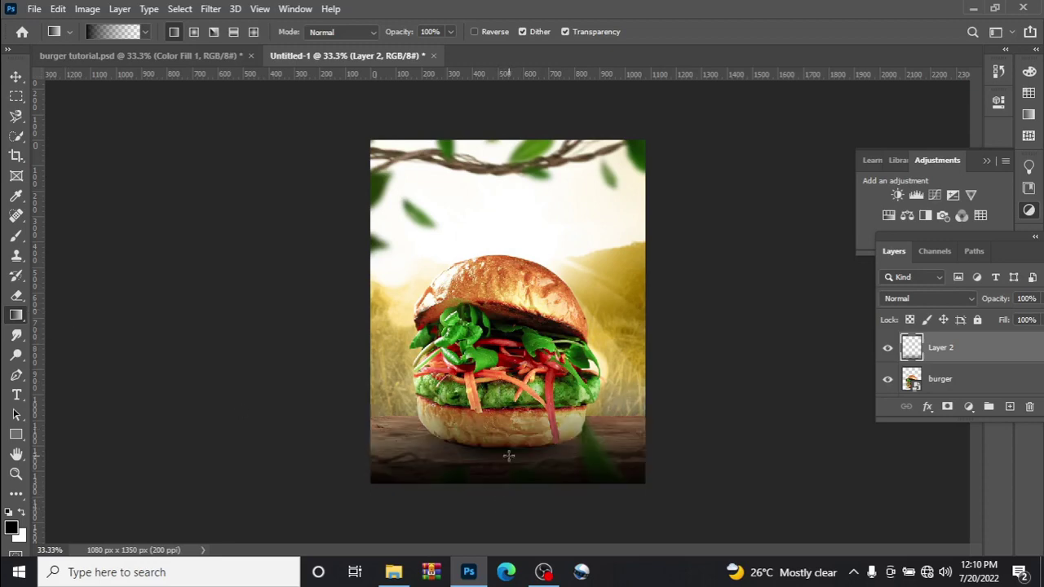
click(15, 77)
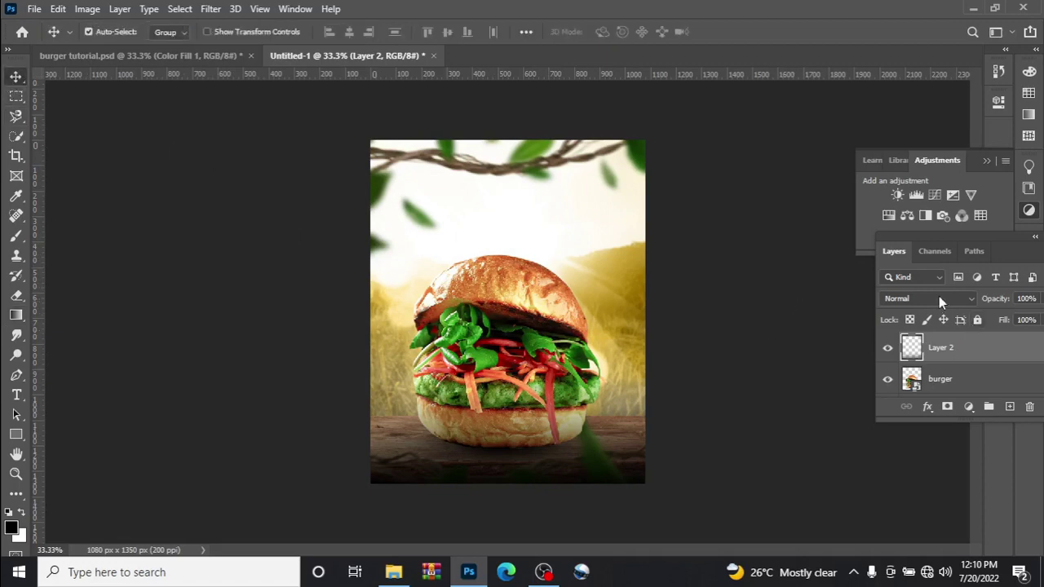
drag(1003, 321, 987, 326)
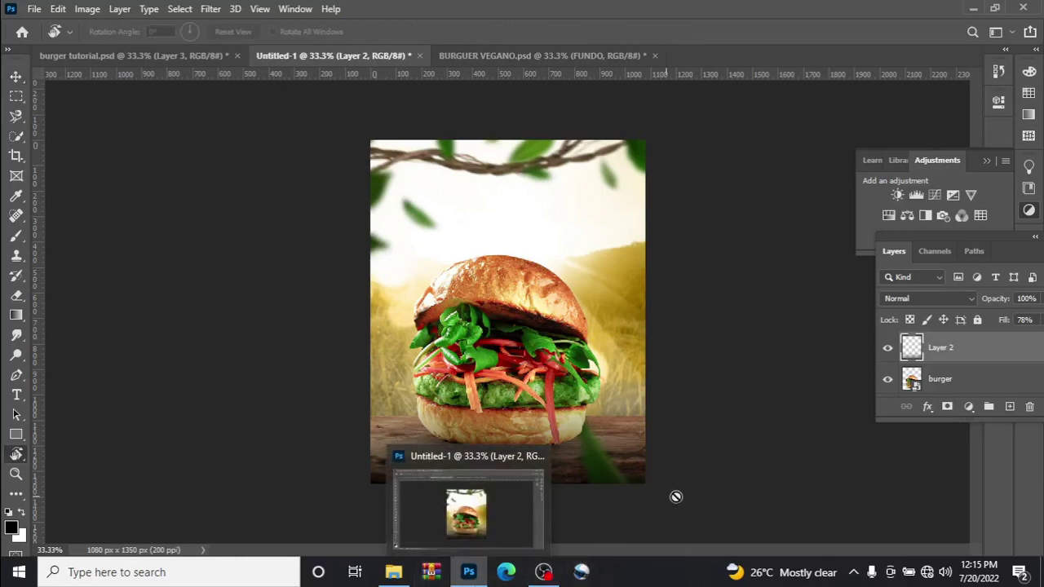
Add another empty layer and set the foreground colour to yellow fcf63e
click(1009, 406)
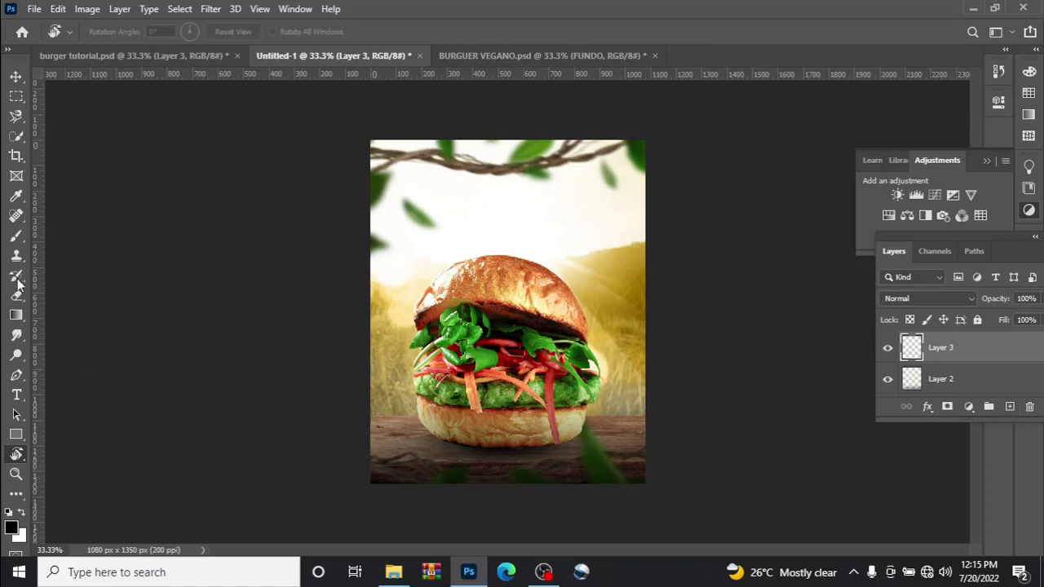
click(12, 77)
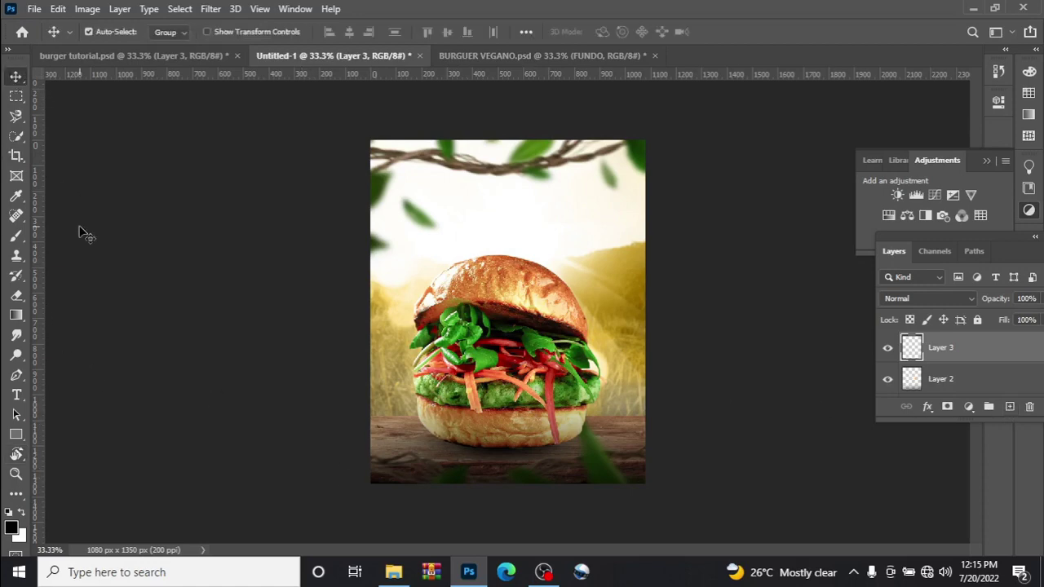
key(b)
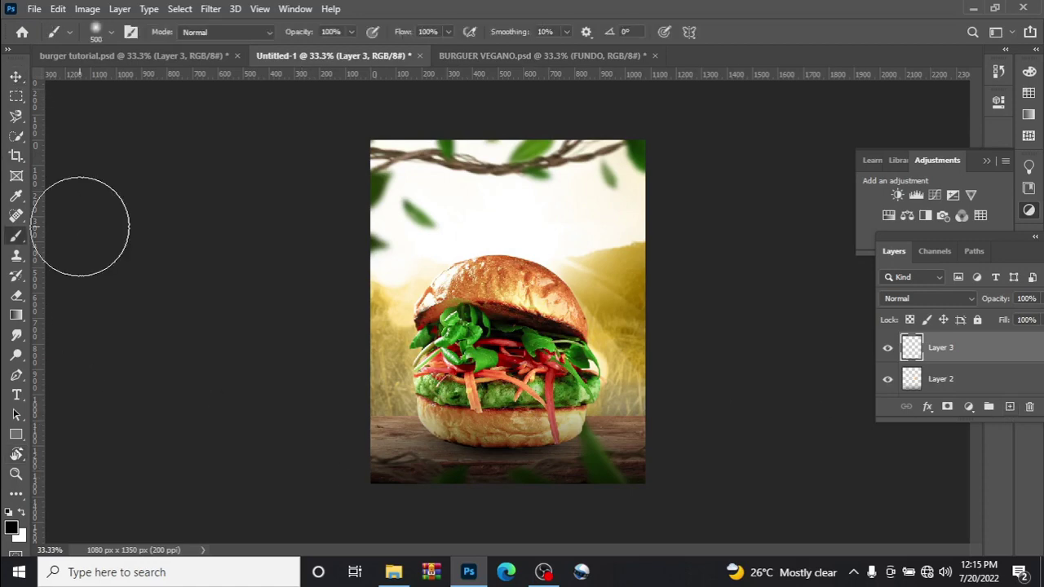
click(12, 529)
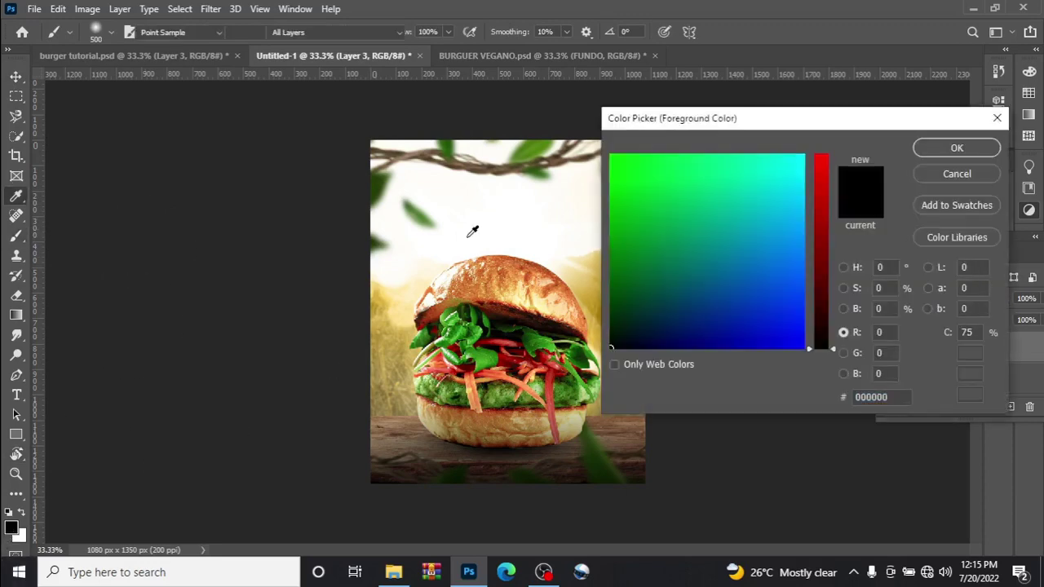
click(408, 309)
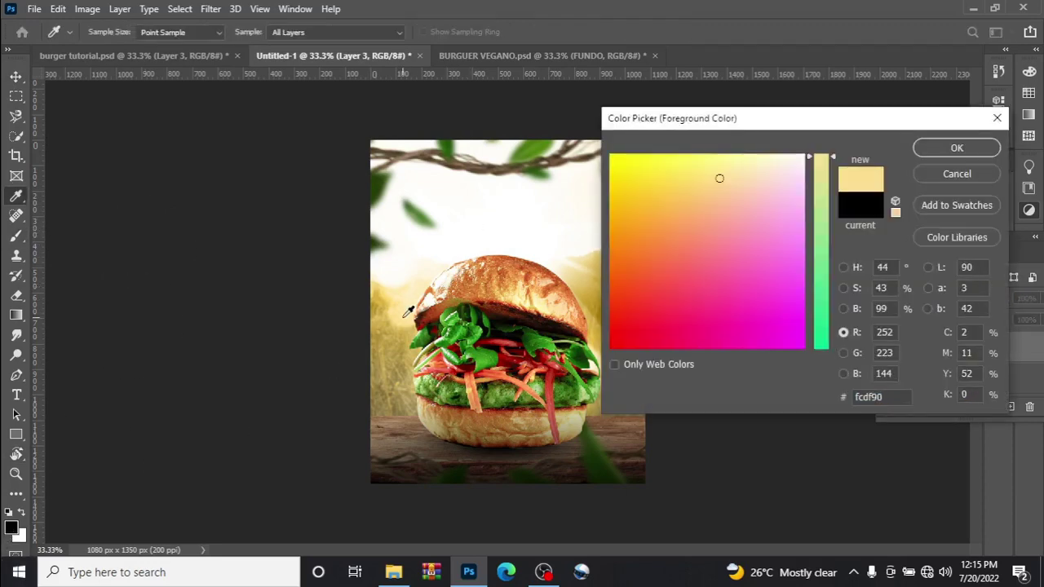
click(674, 162)
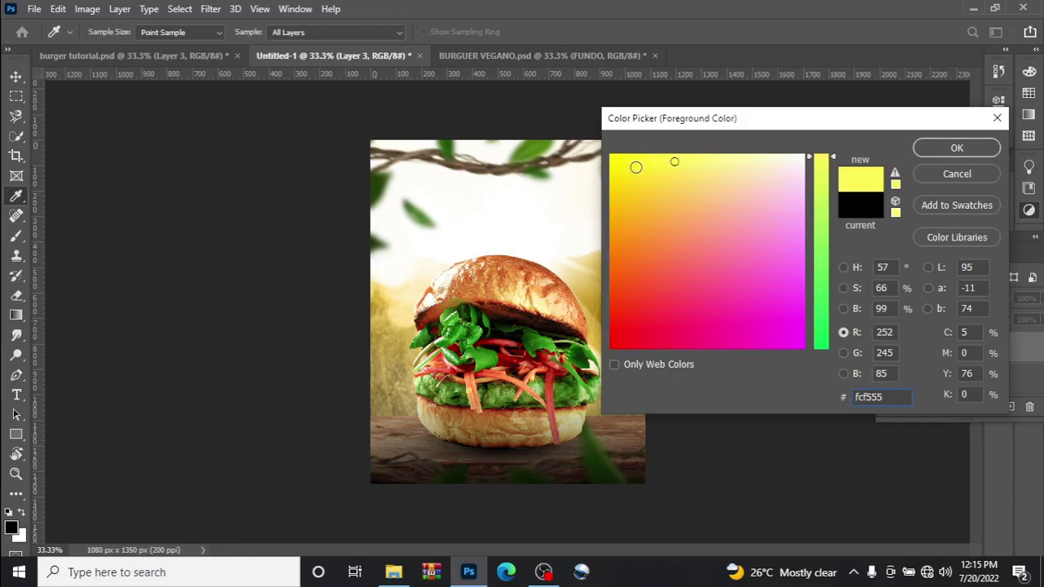
click(658, 161)
click(957, 150)
Paint a 250-px yellow glow on the bun's top right, blended as Linear Dodge (Add)
key(b)
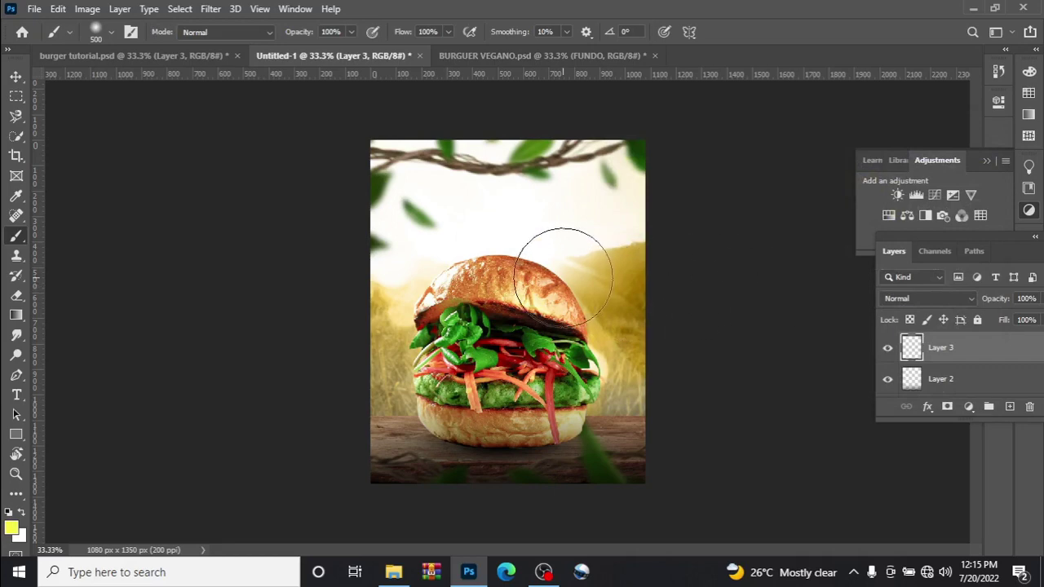
key(bracketleft)
key(bracketleft)
key(bracketleft)
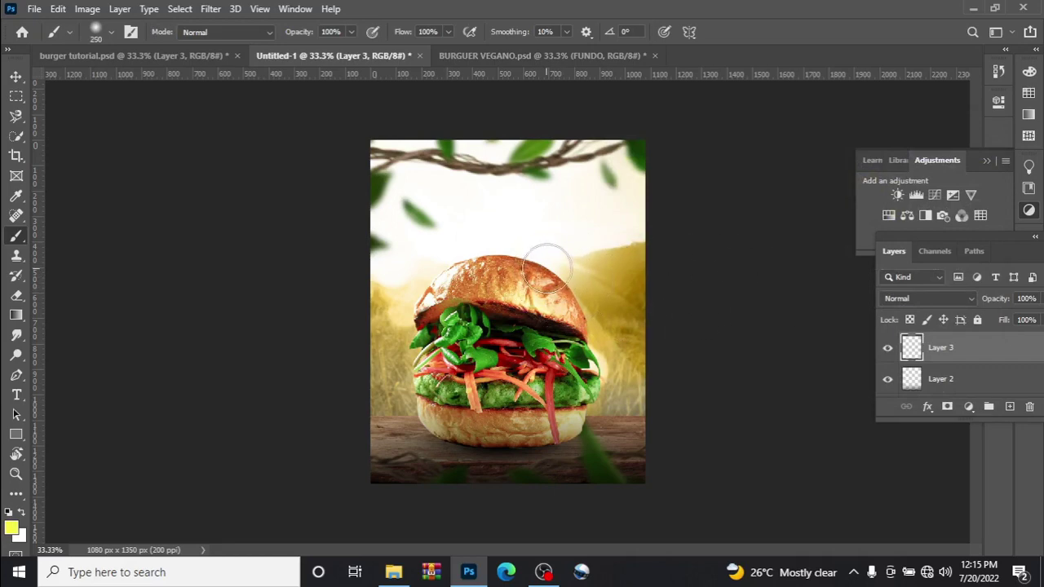
click(542, 265)
click(18, 76)
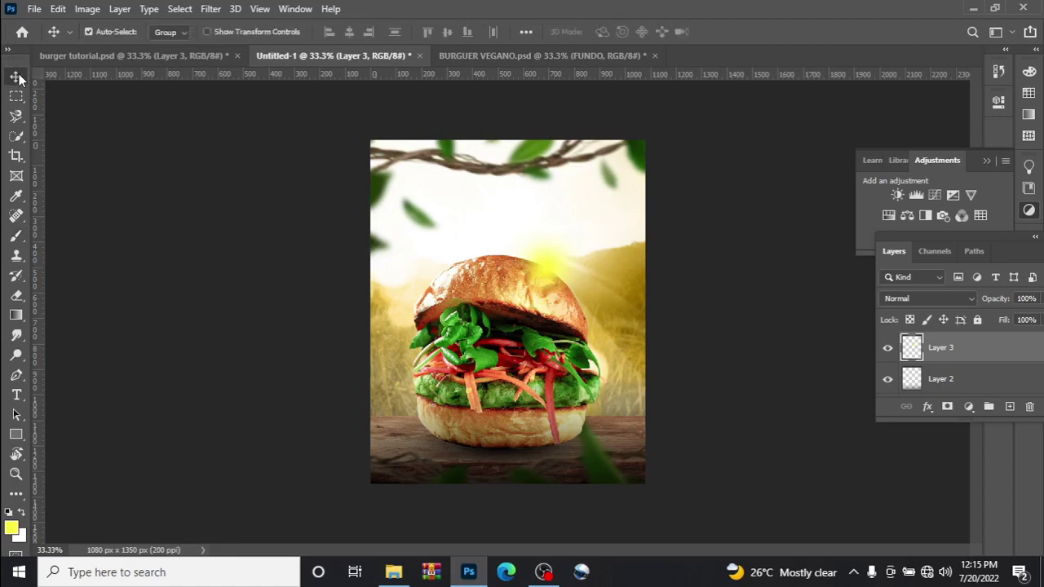
click(923, 299)
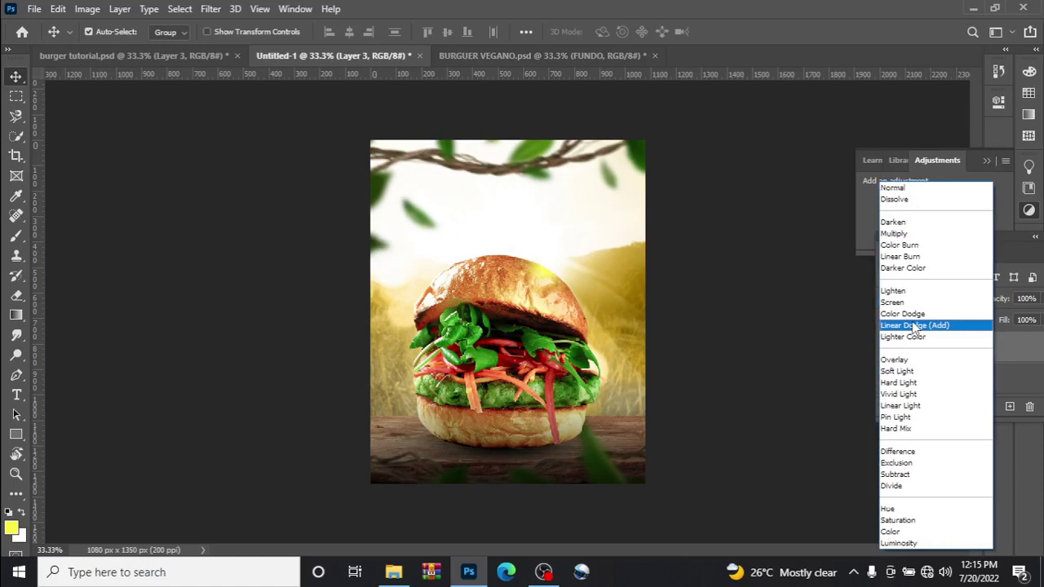
click(912, 325)
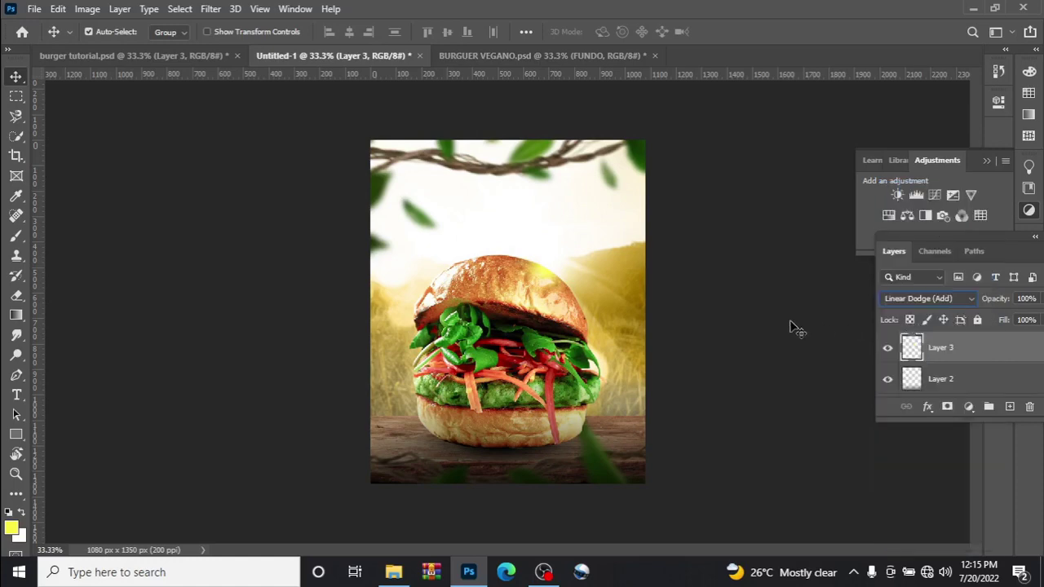
Enlarge the yellow glow to about 139% and shift it slightly left and down
key(ctrl+t)
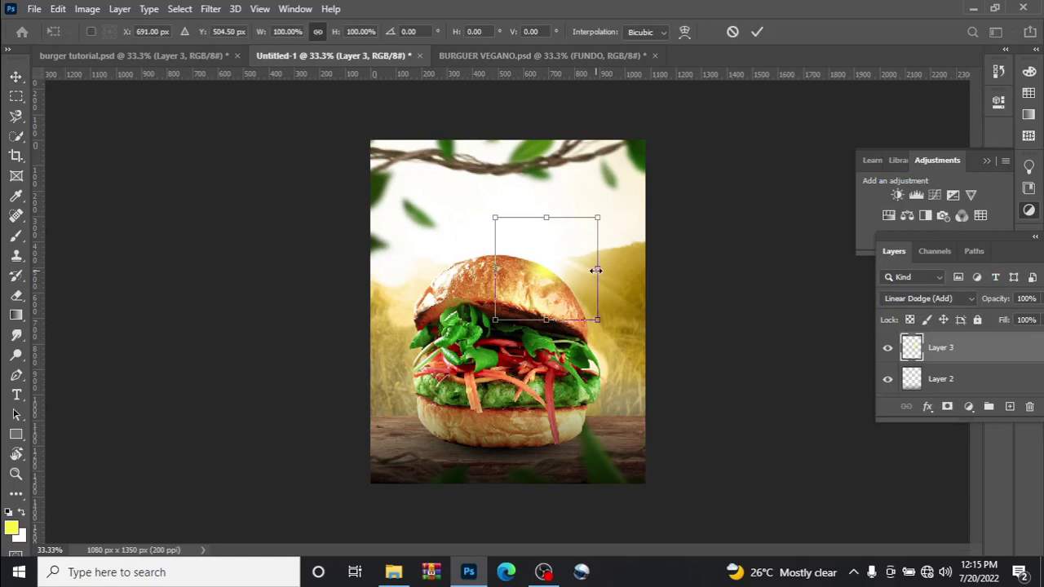
drag(596, 269, 639, 269)
drag(606, 286, 606, 306)
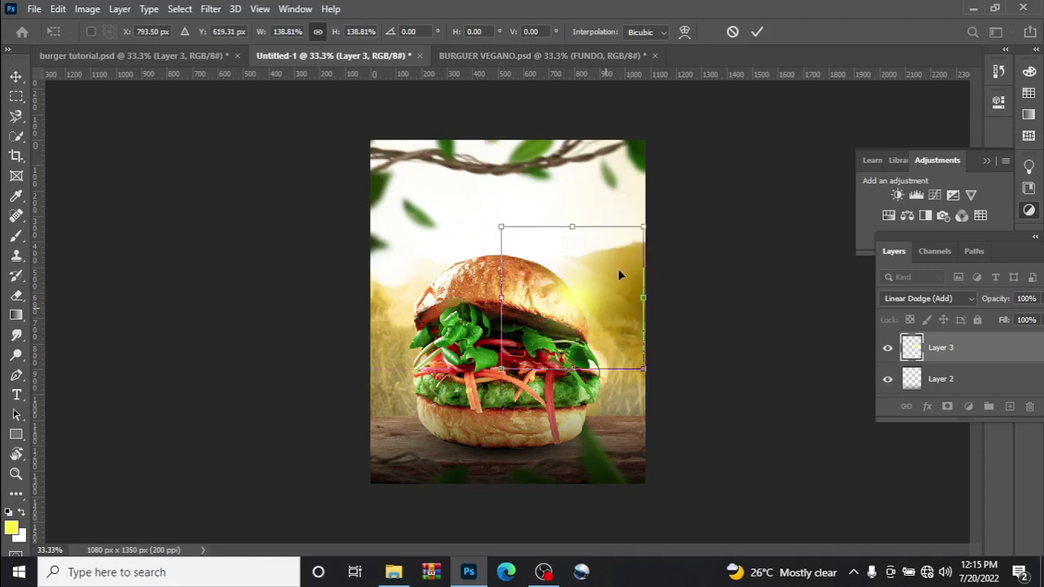
click(758, 32)
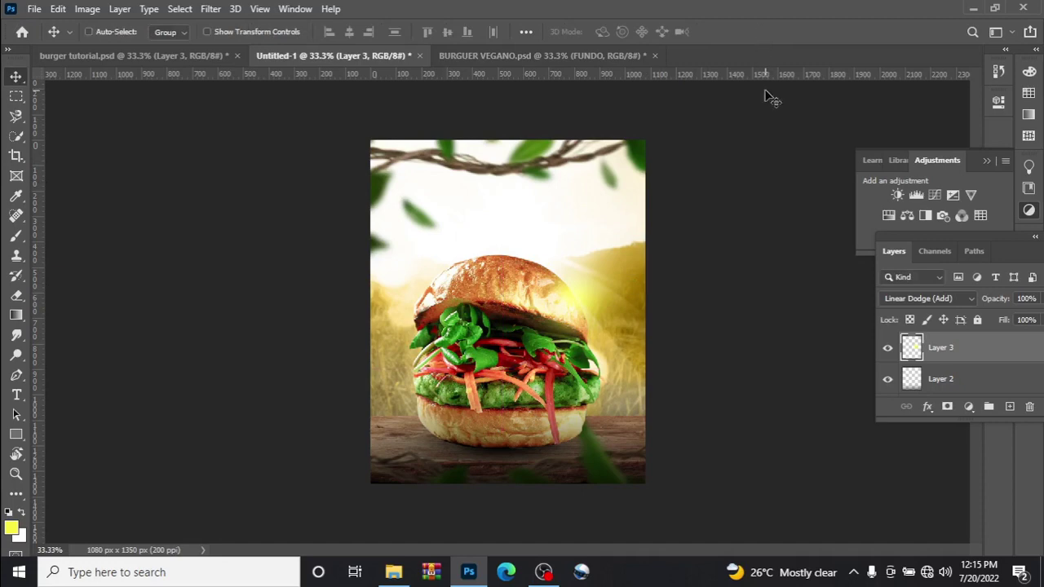
Duplicate the glow twice, placing one copy mid-burger and the other over its left side
key(ctrl+j)
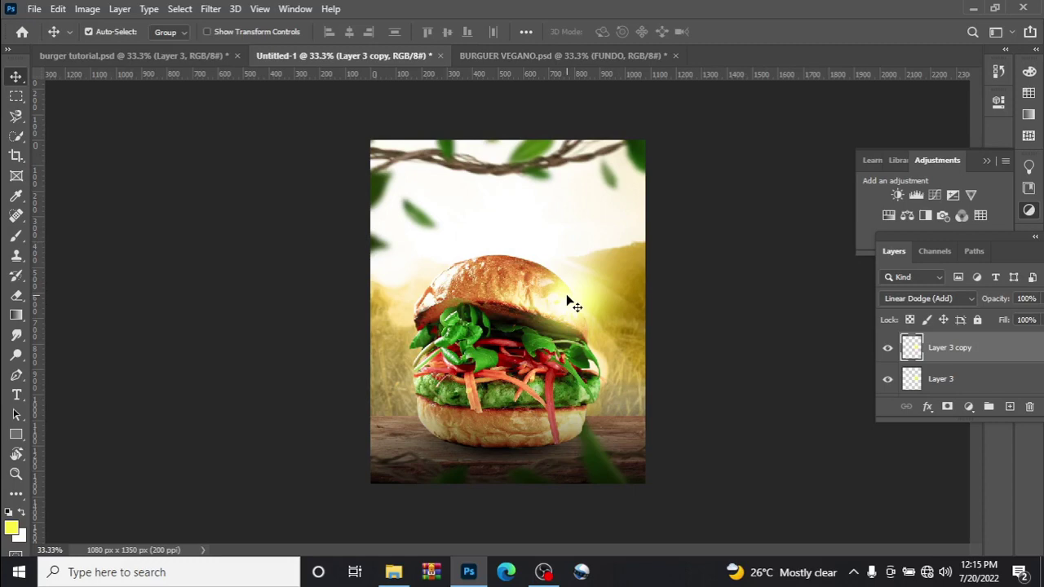
drag(566, 294, 439, 273)
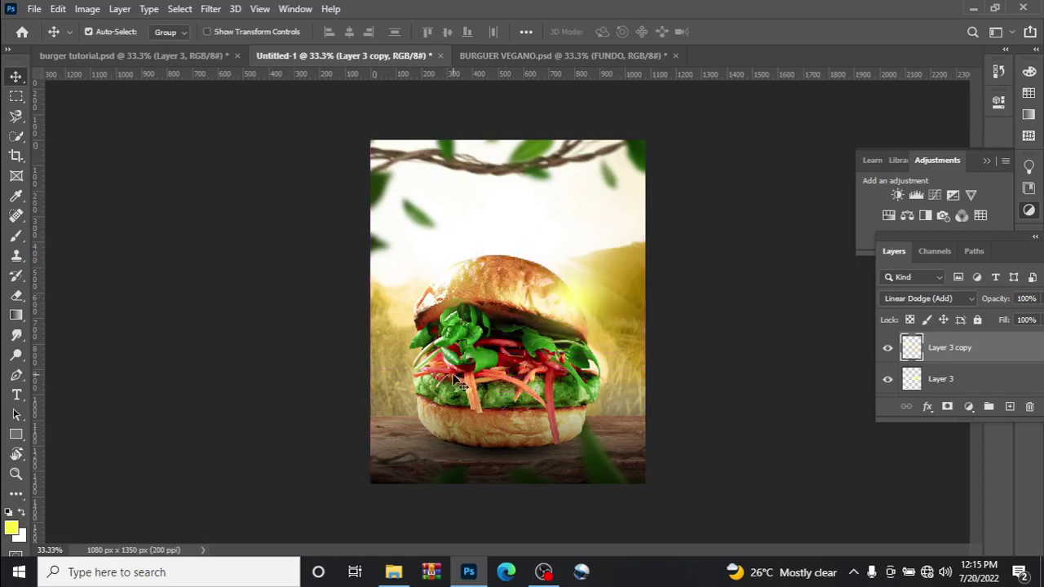
key(ctrl+j)
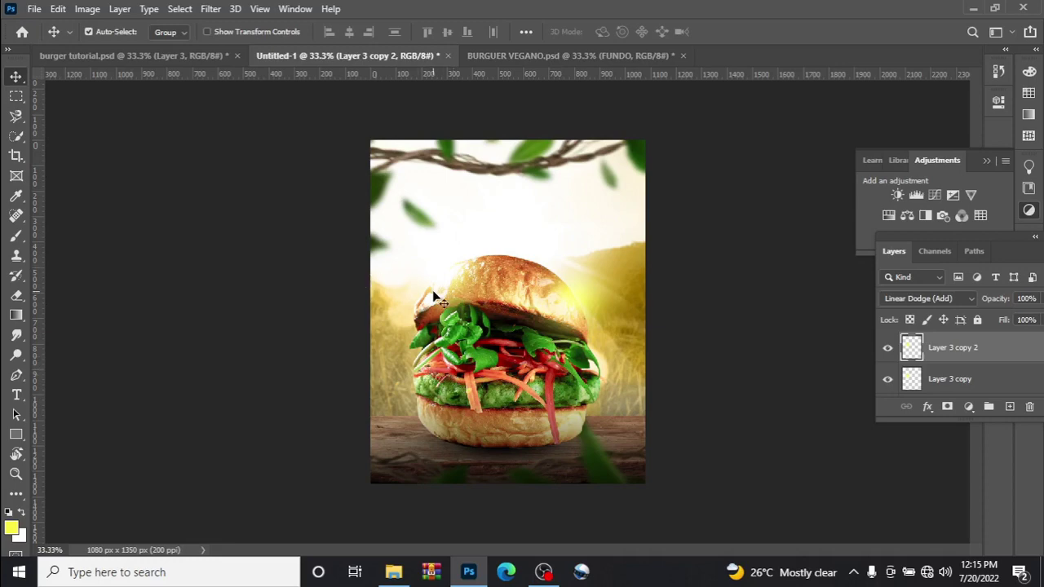
drag(441, 295, 407, 379)
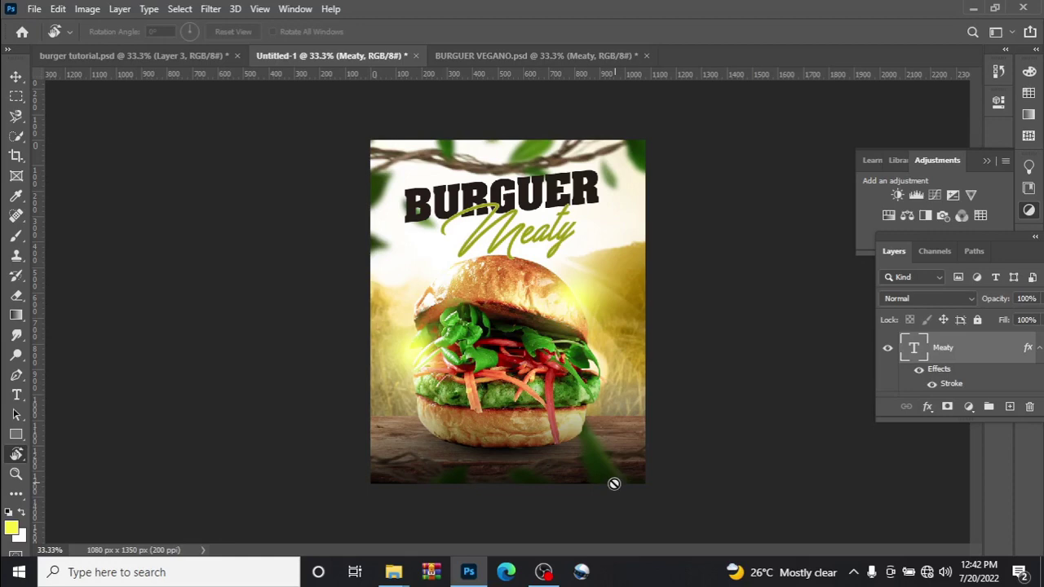
Recolour the Meaty script text to olive green 9d9b10 and commit the edit
double_click(914, 349)
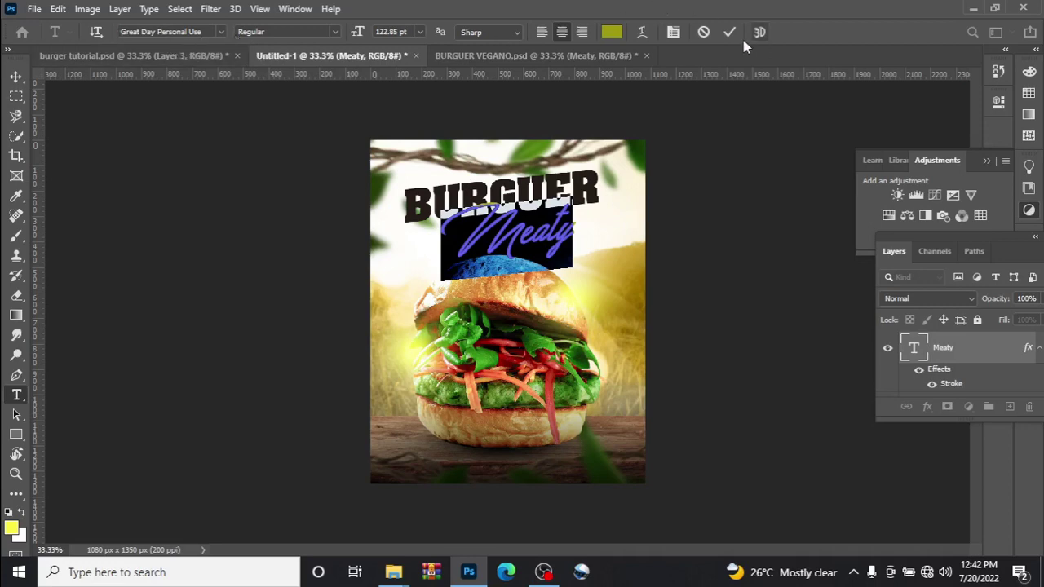
click(612, 31)
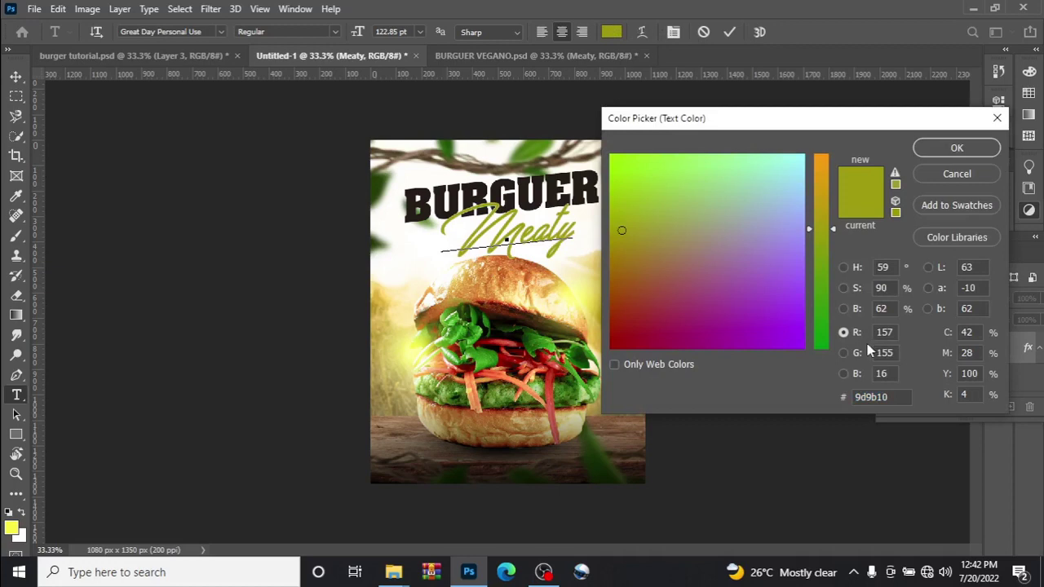
click(944, 150)
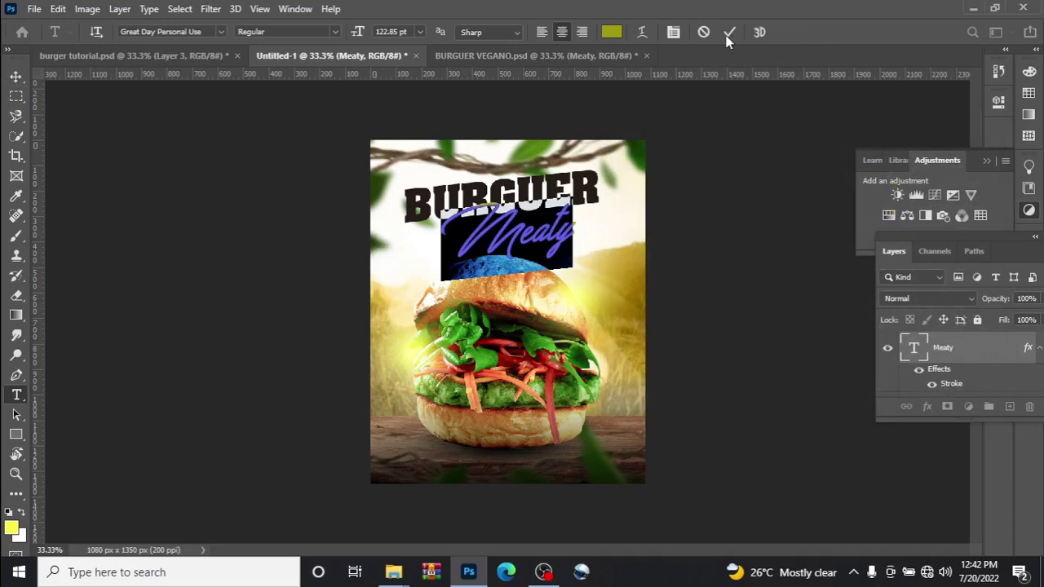
click(729, 32)
key(r)
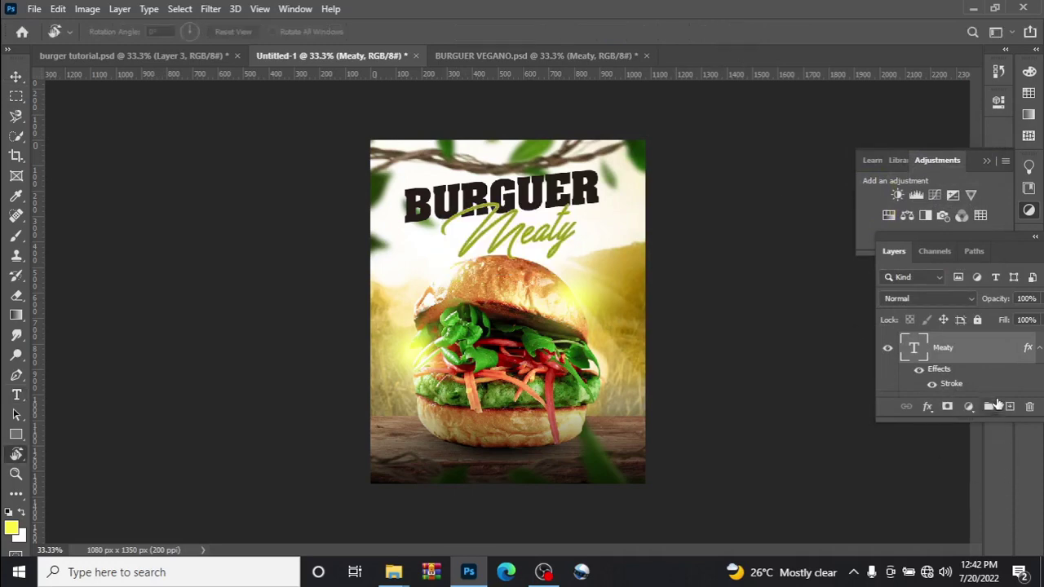
double_click(951, 385)
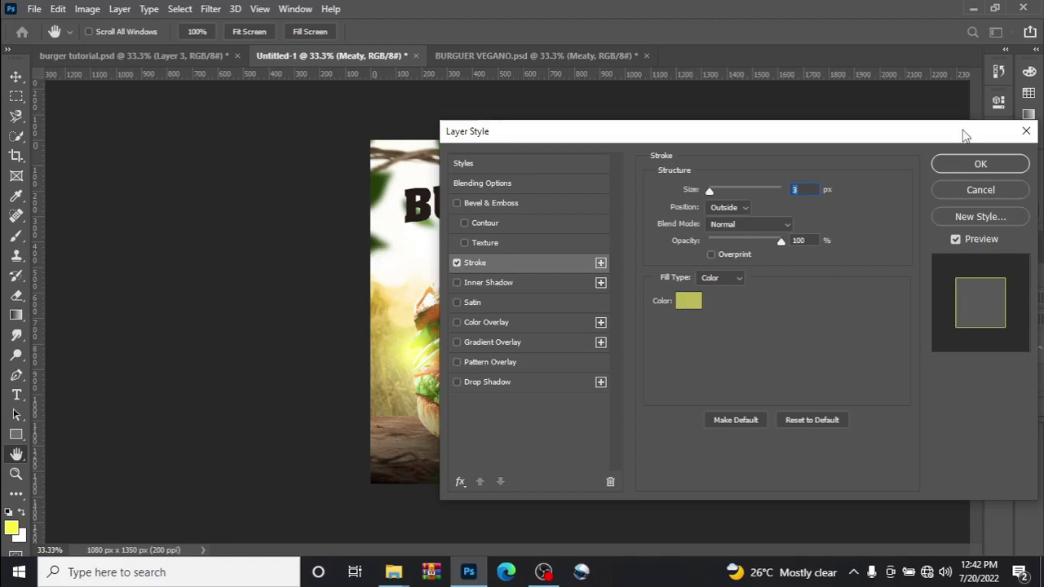
click(674, 302)
click(680, 301)
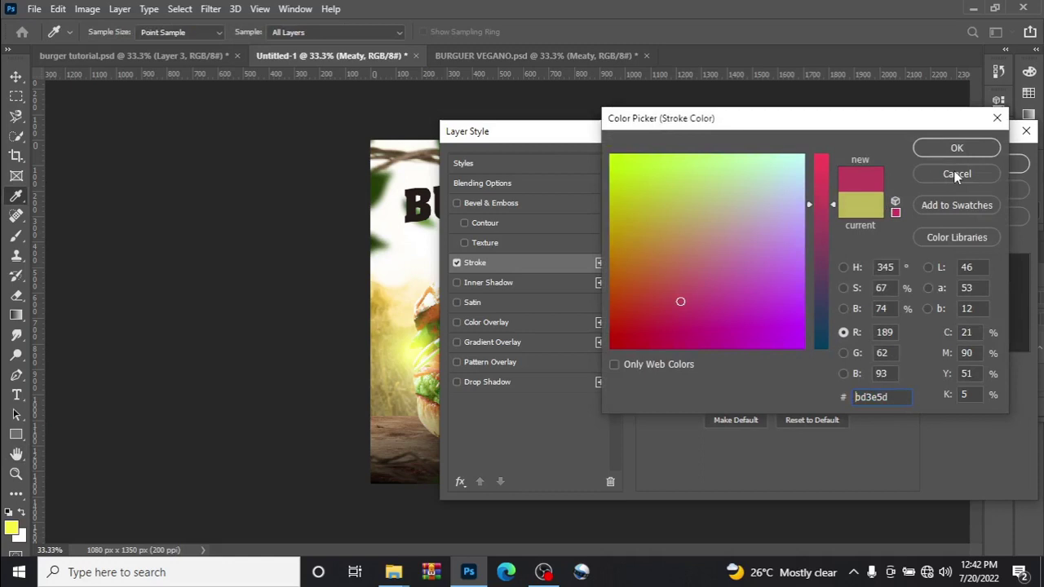
click(954, 173)
click(692, 304)
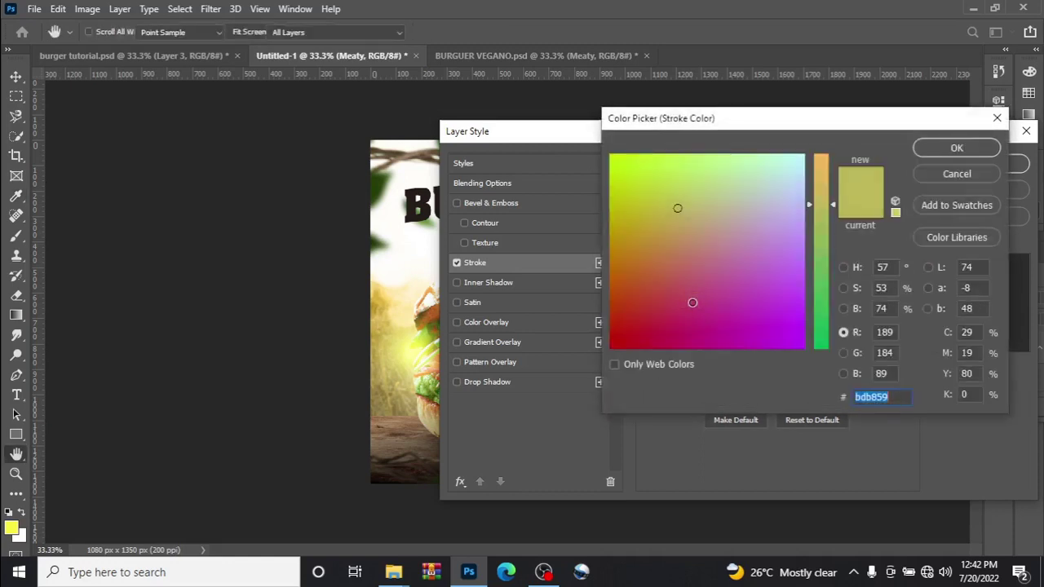
click(691, 302)
click(956, 174)
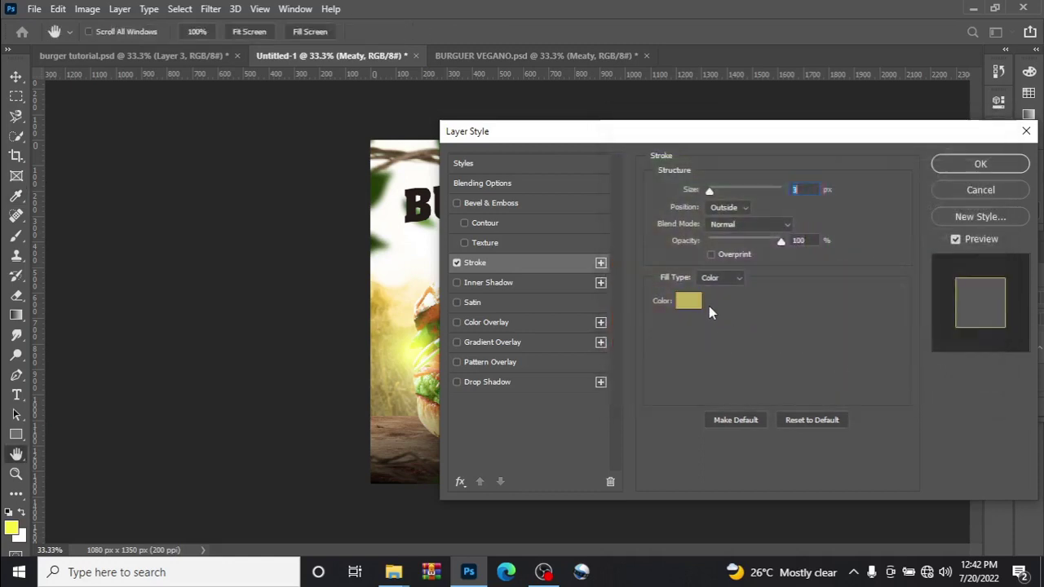
click(692, 301)
click(694, 301)
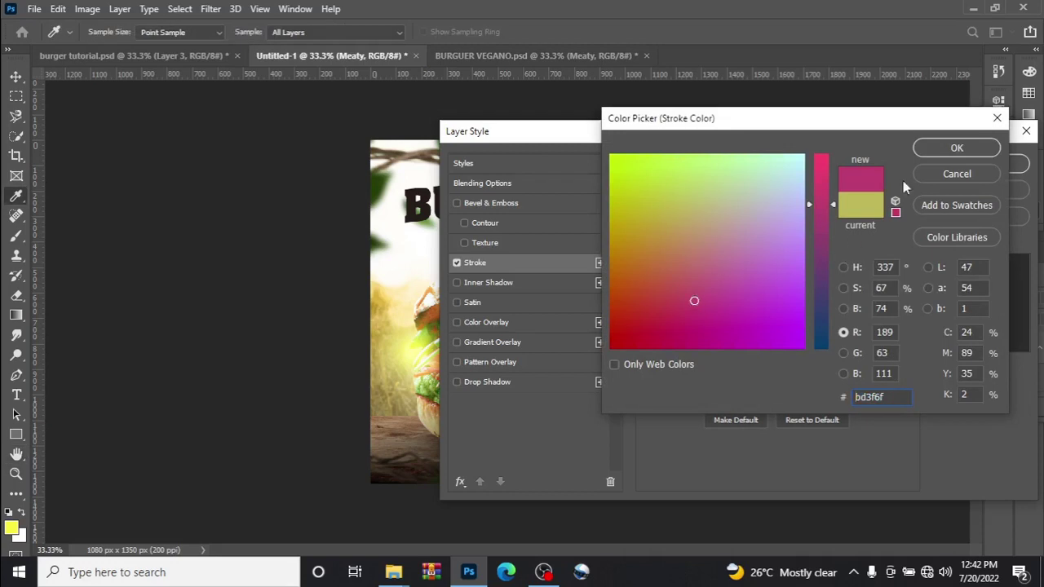
click(938, 178)
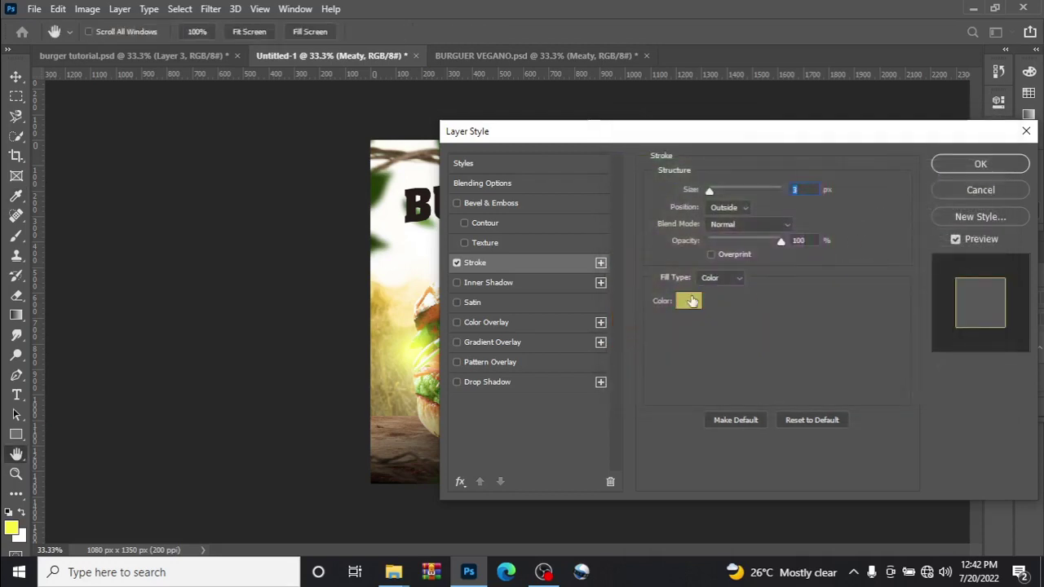
click(691, 298)
click(690, 296)
click(645, 188)
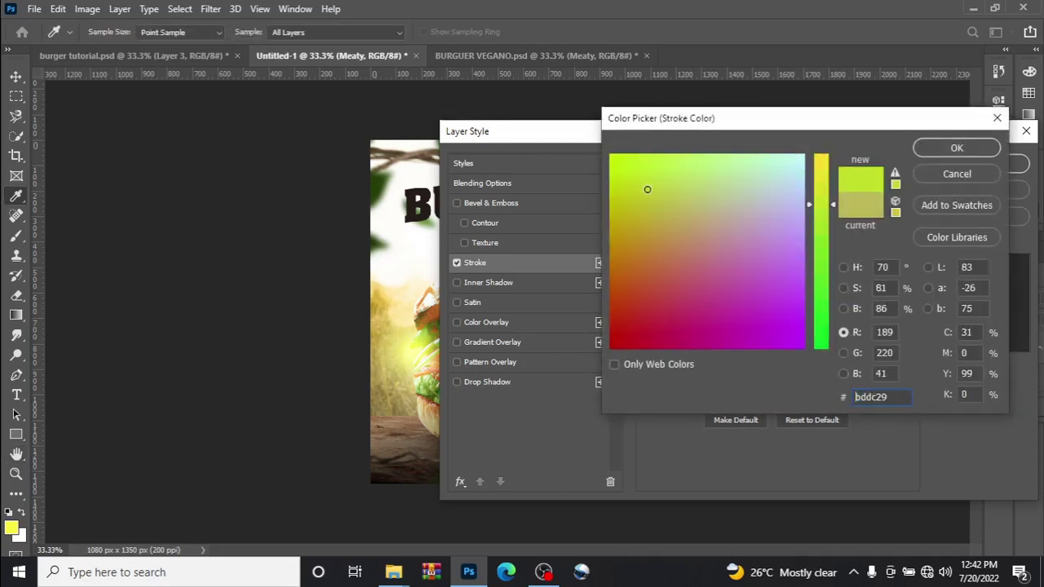
click(938, 174)
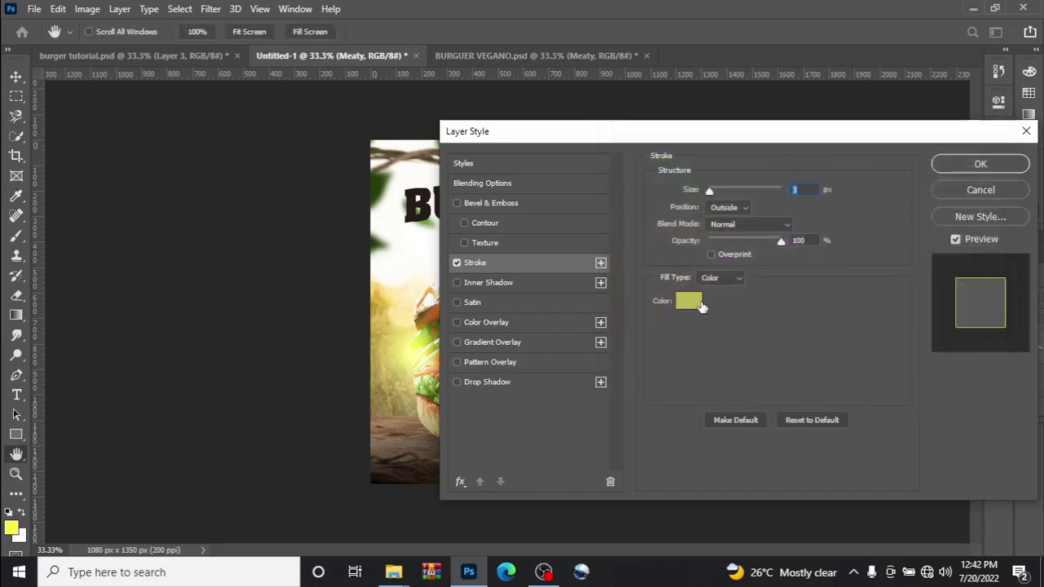
click(702, 306)
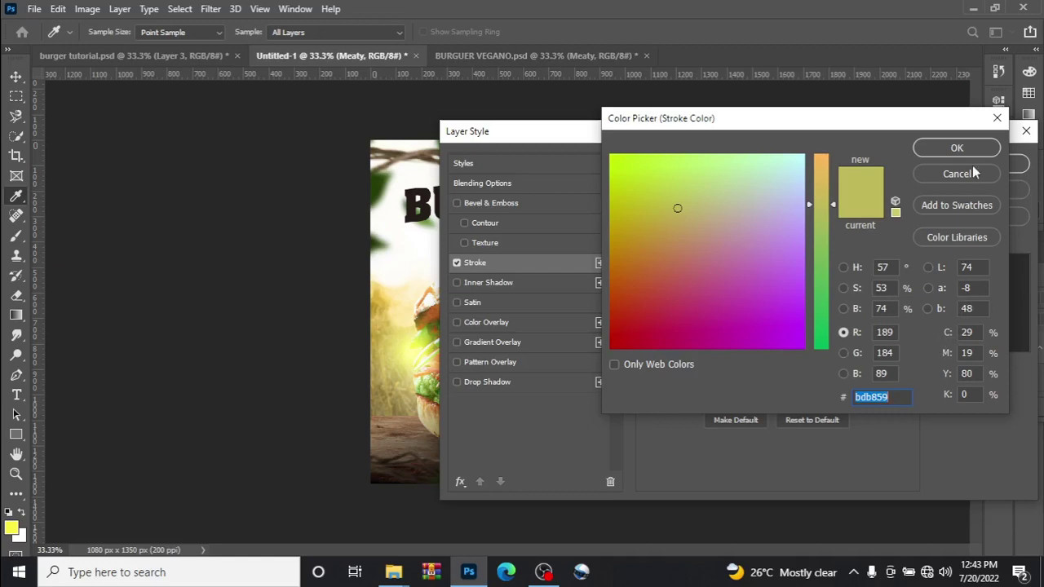
click(945, 154)
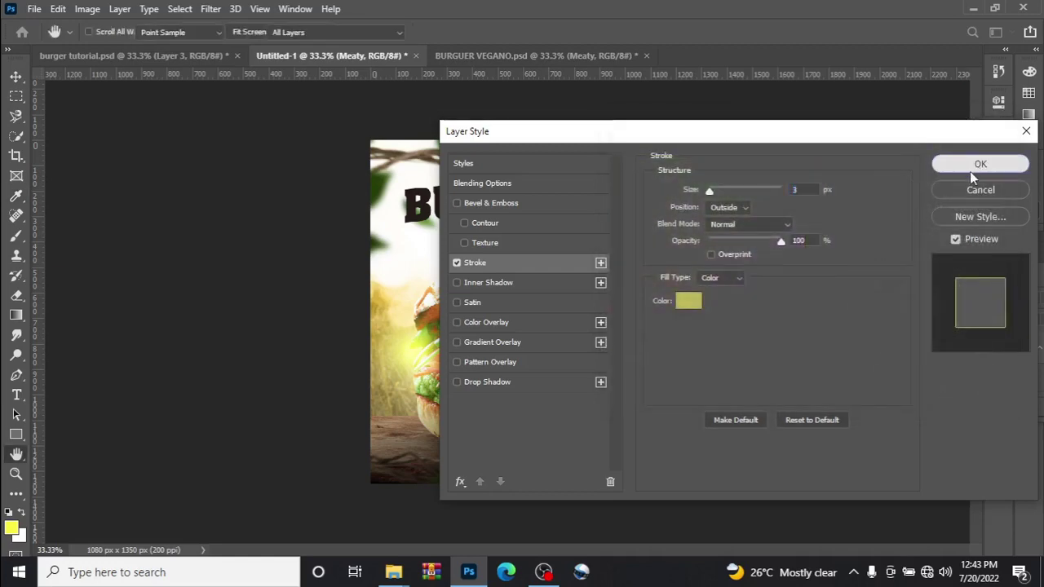
click(969, 168)
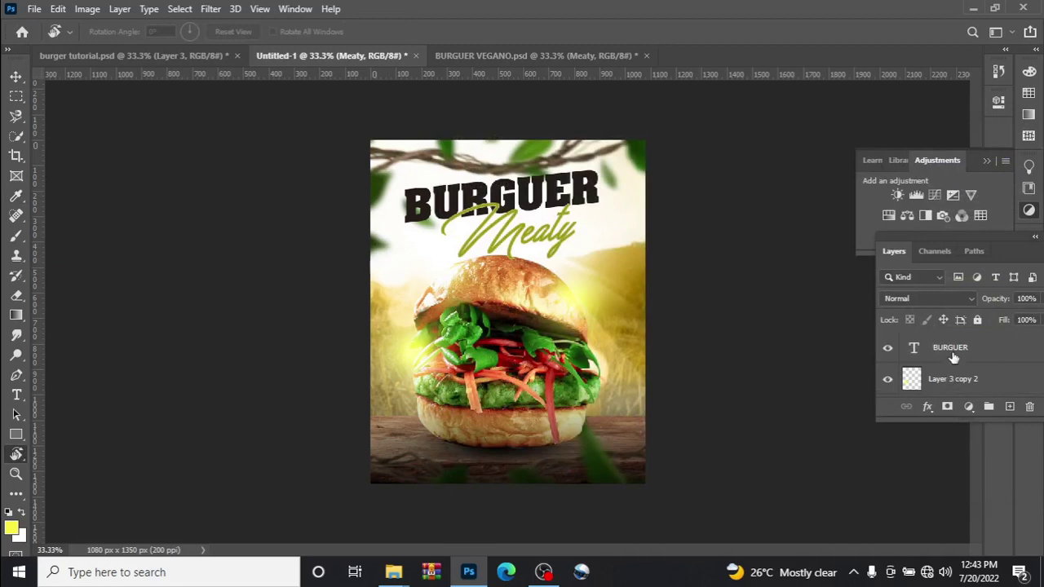
double_click(951, 347)
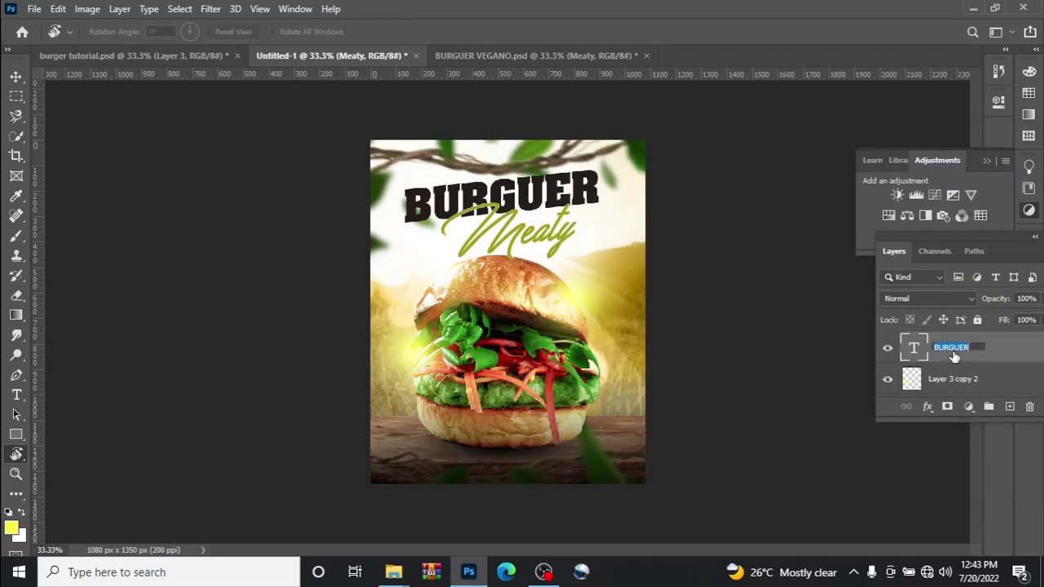
double_click(907, 346)
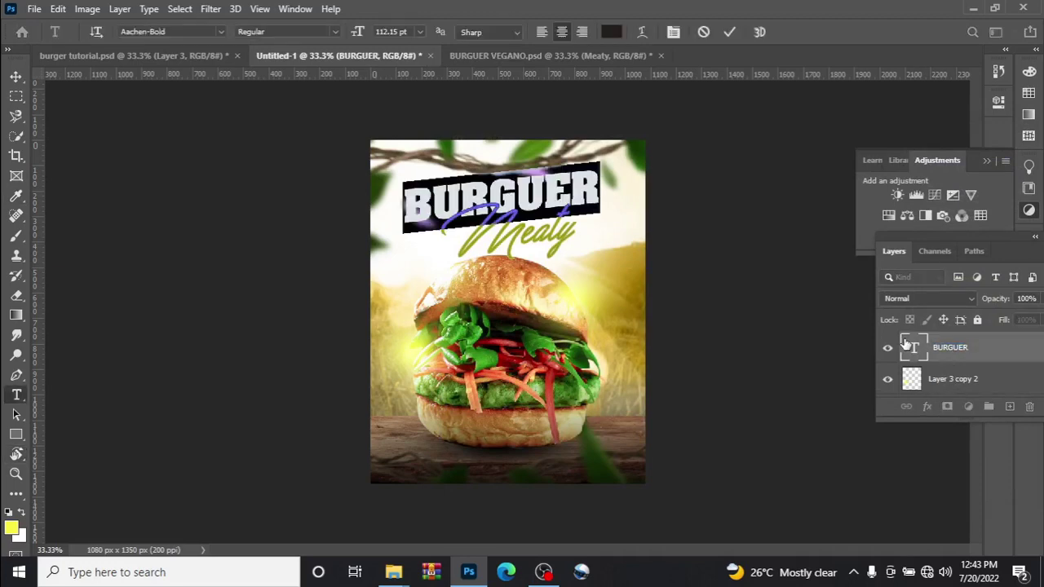
click(731, 32)
key(r)
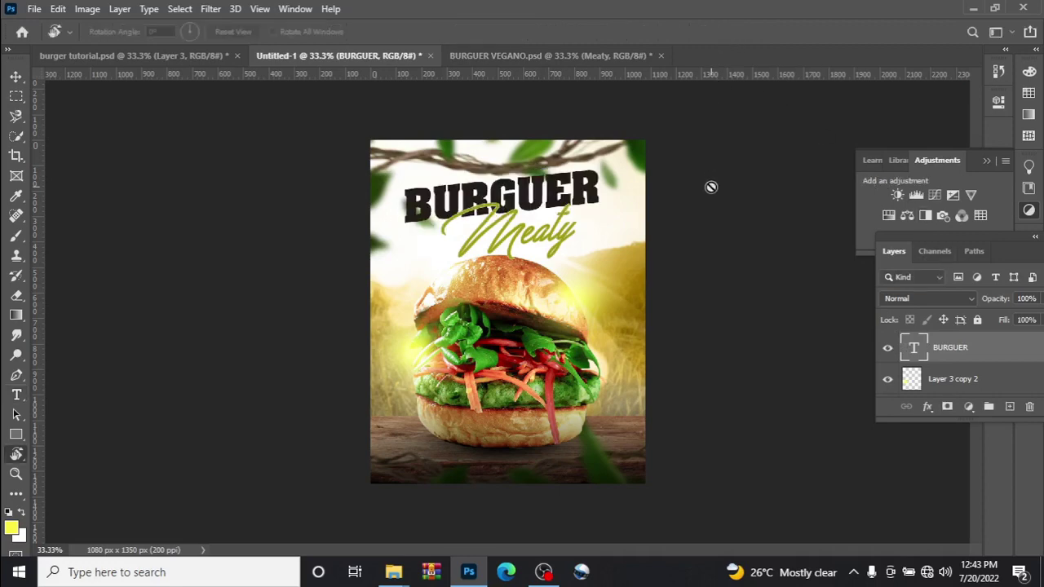
click(16, 78)
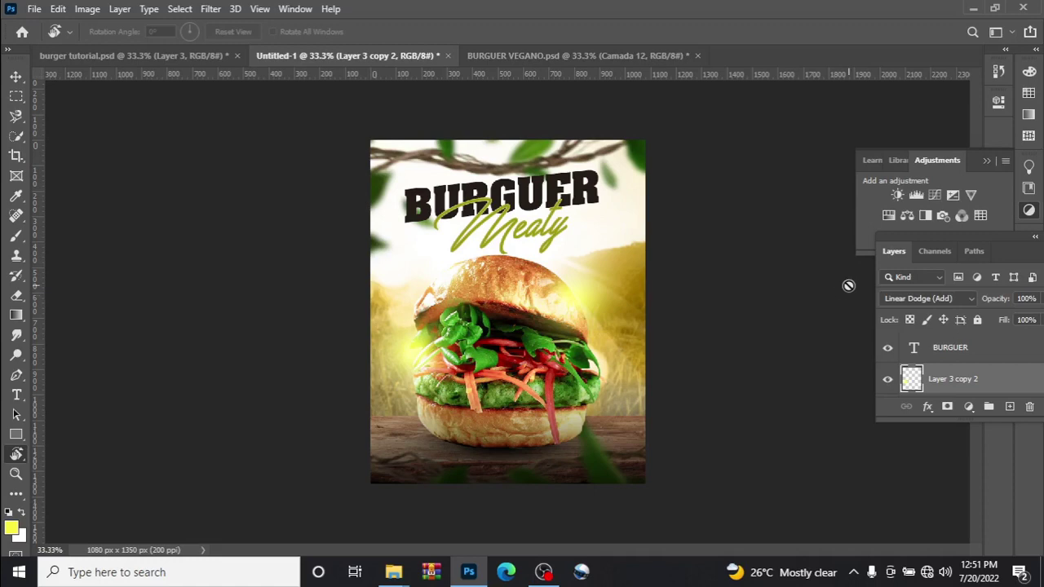
Duplicate the left glow above the Meaty text, enlarge it and move it up toward the title
click(15, 78)
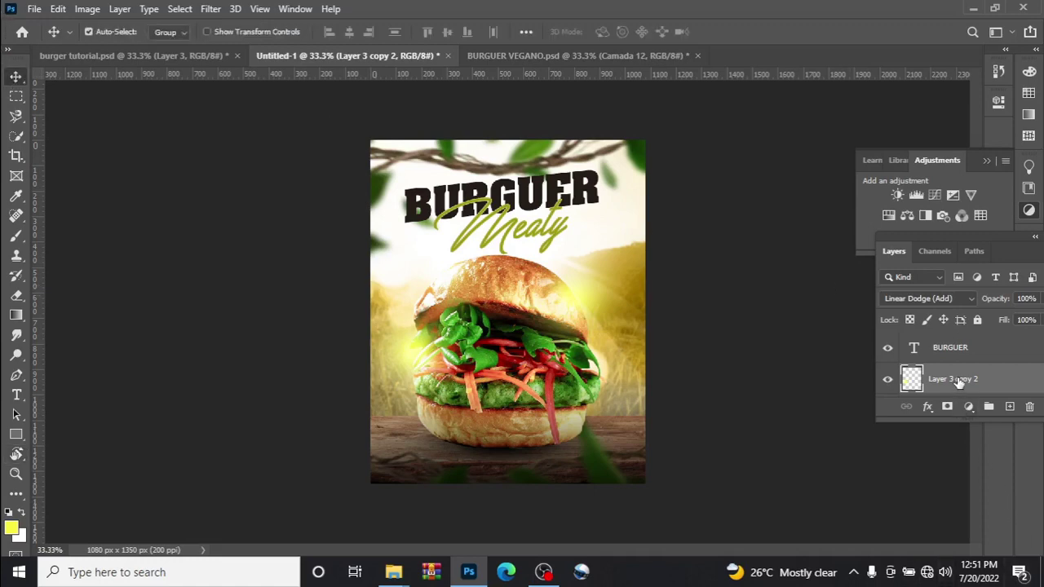
key(ctrl+j)
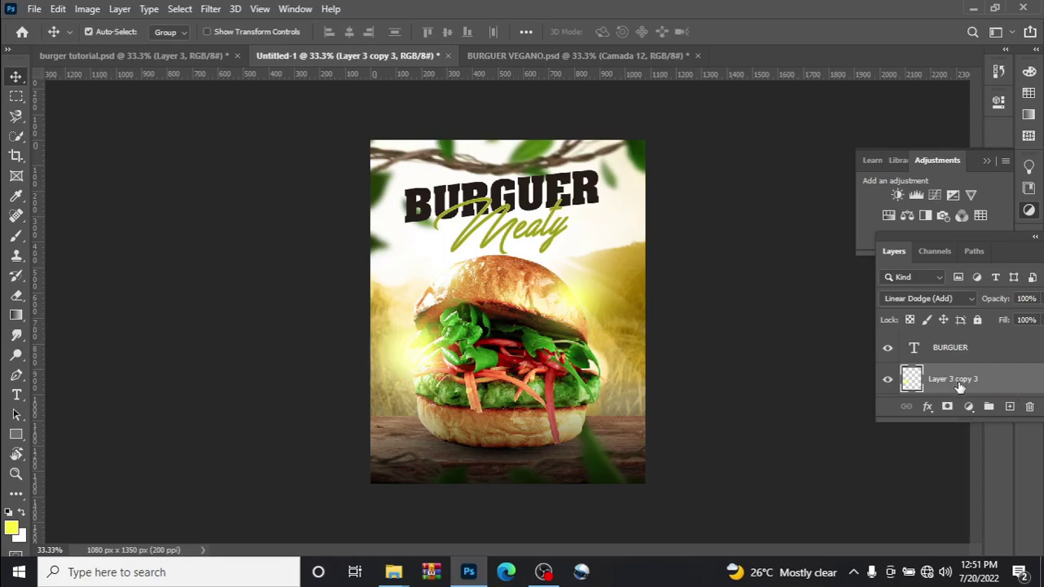
drag(961, 384, 972, 365)
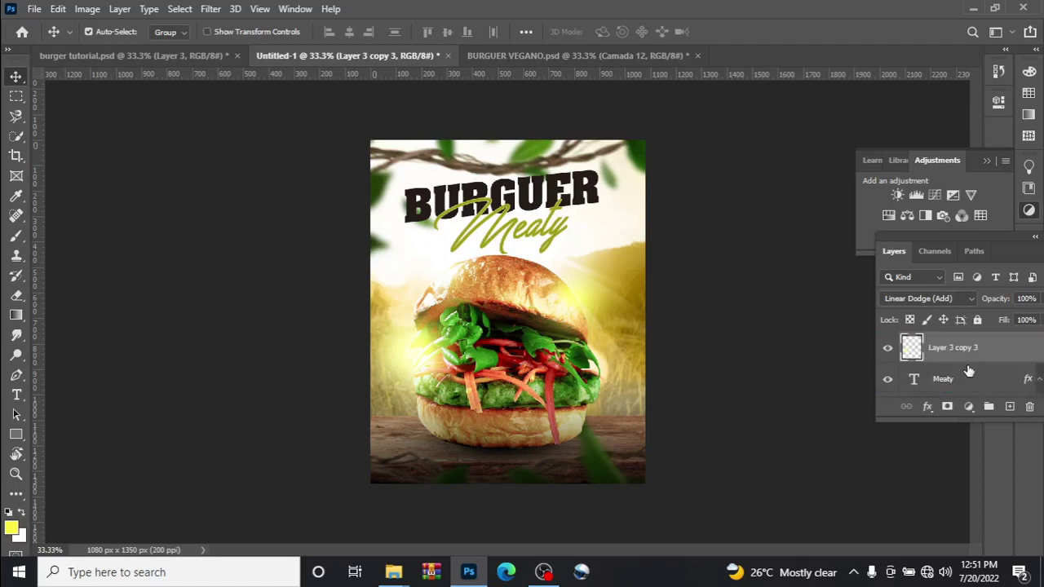
key(ctrl+t)
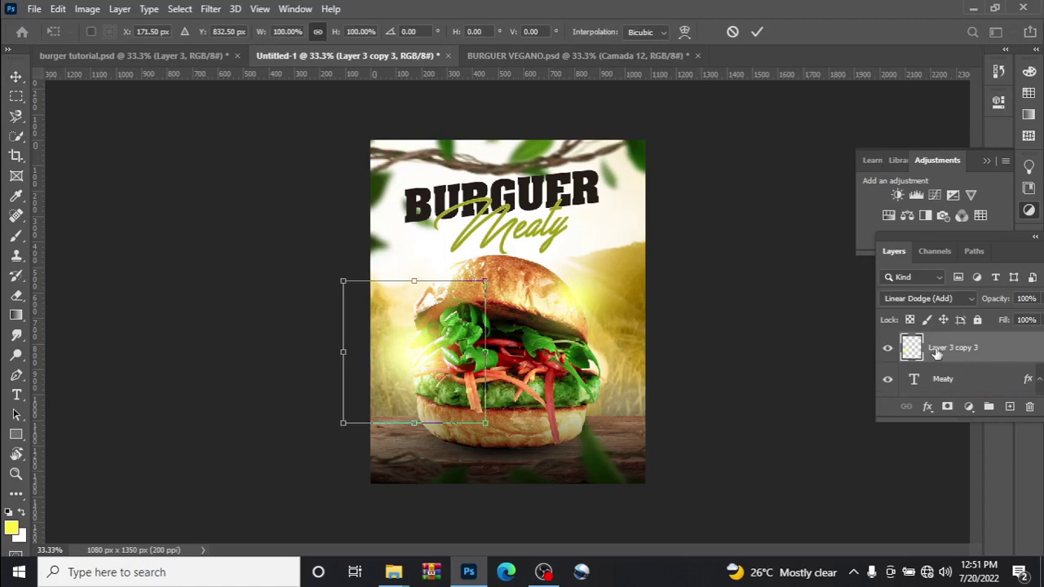
drag(415, 279, 419, 233)
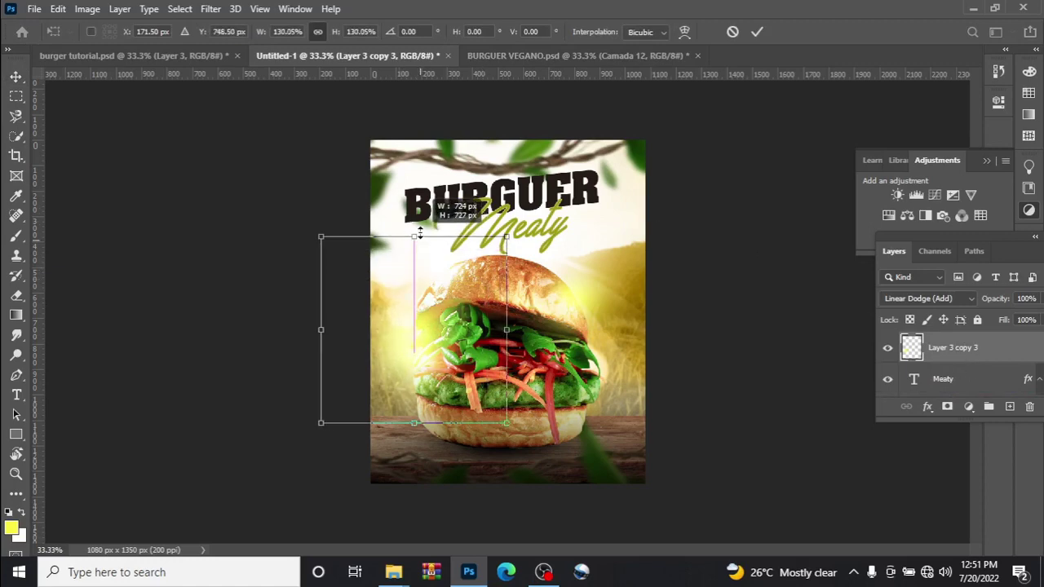
drag(442, 294, 408, 169)
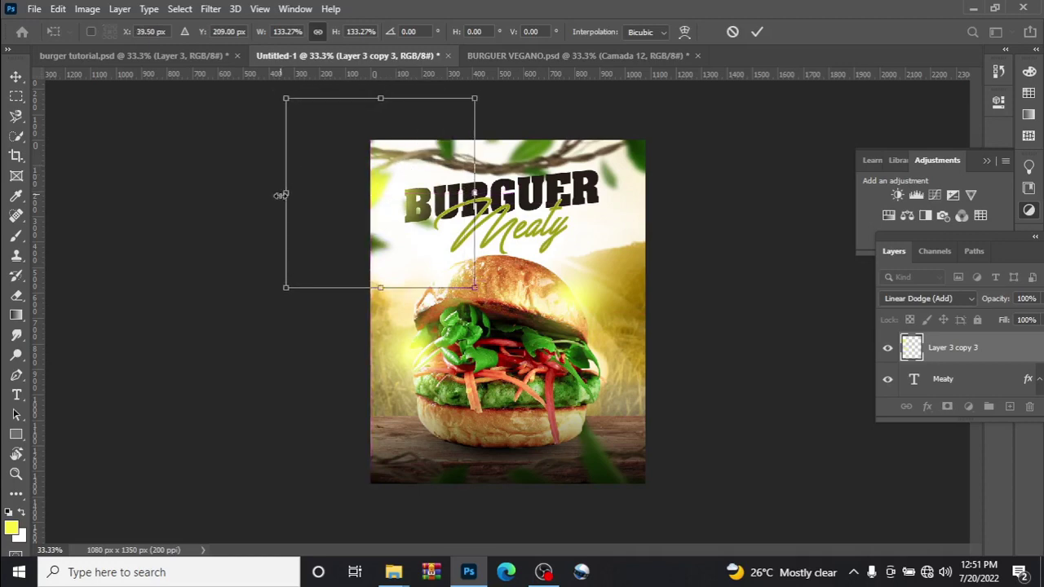
drag(284, 193, 253, 193)
mouse_move(371, 213)
mouse_down()
mouse_move(380, 218)
mouse_move(385, 205)
mouse_up()
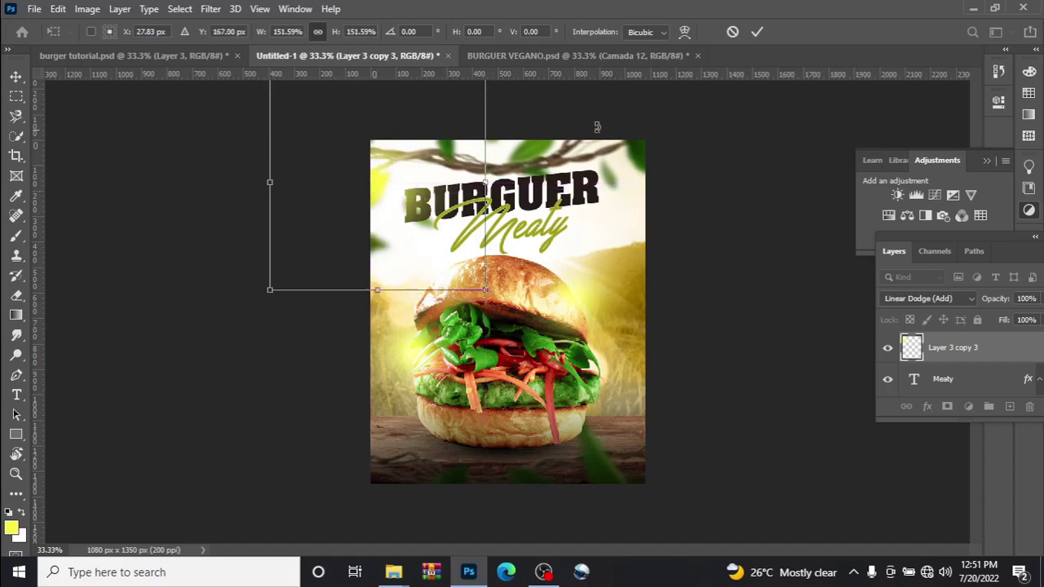
click(755, 32)
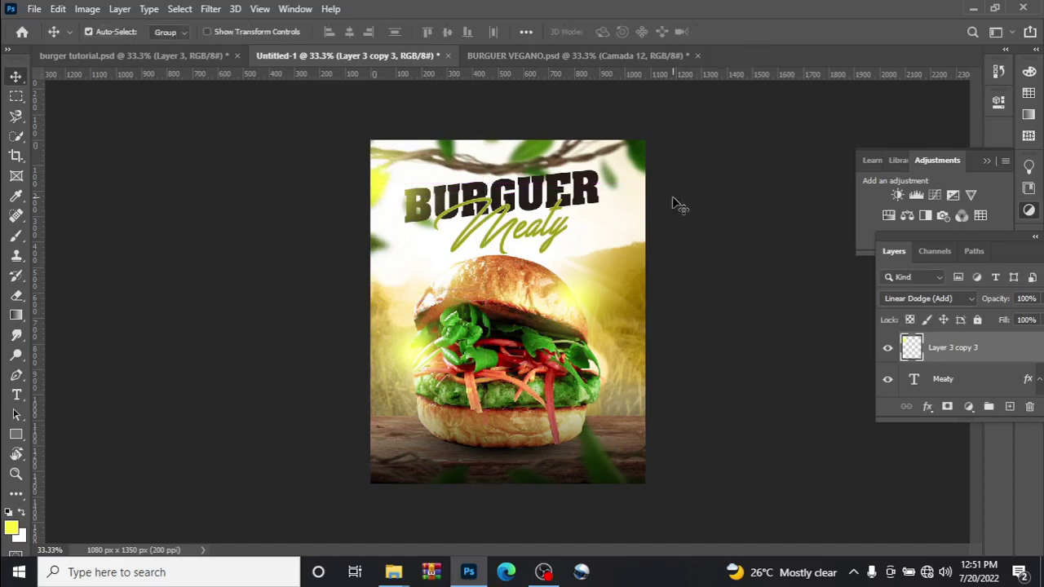
Duplicate that glow and place the copy over the bun's upper right at about 107%
key(ctrl+j)
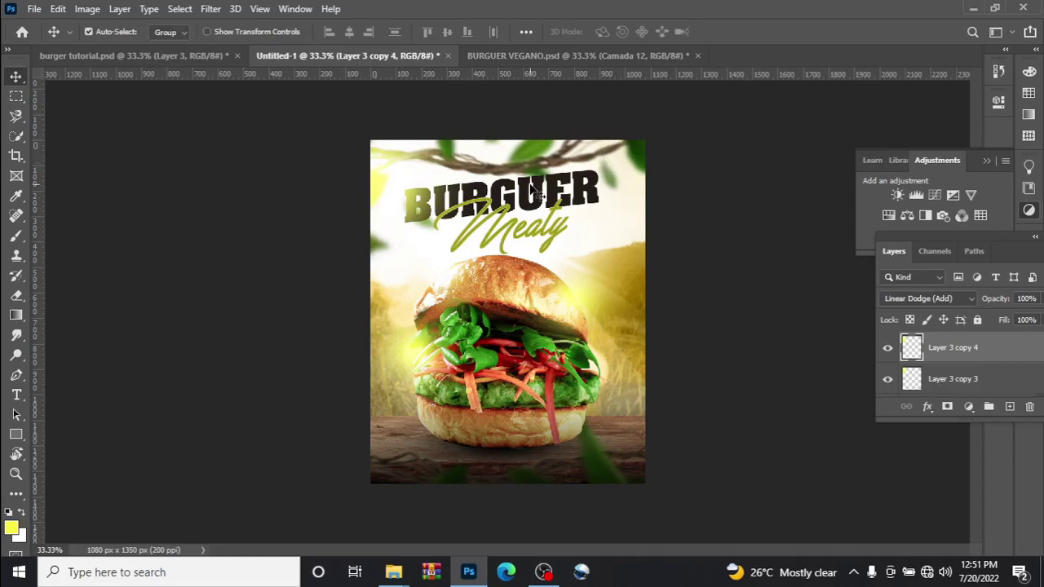
key(ctrl+t)
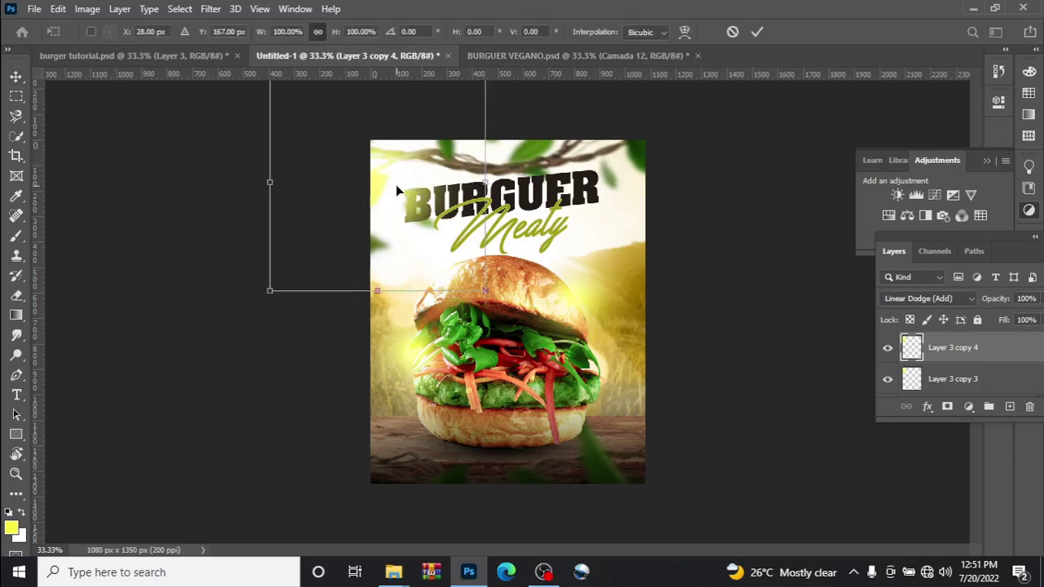
drag(416, 198, 650, 196)
drag(629, 298, 630, 316)
drag(643, 245, 638, 238)
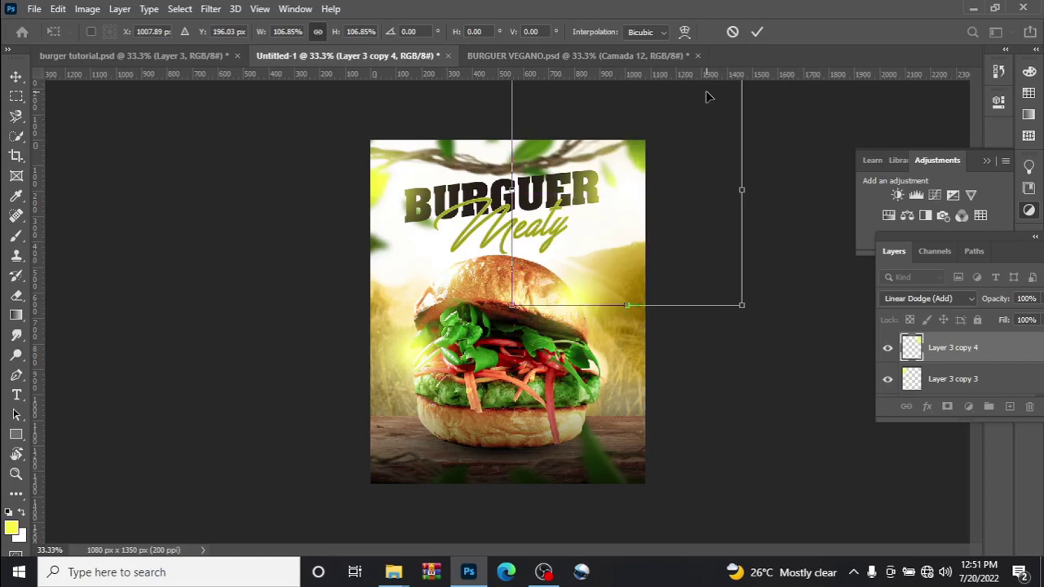
click(757, 31)
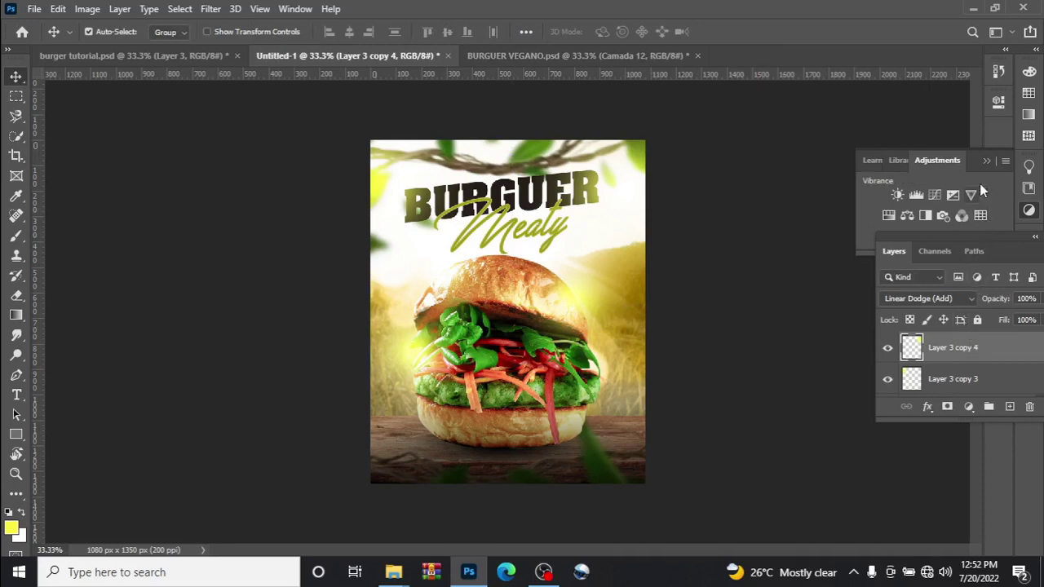
Add a Color Lookup adjustment using 3Strip.look, with an empty Layer 4 above it
click(981, 215)
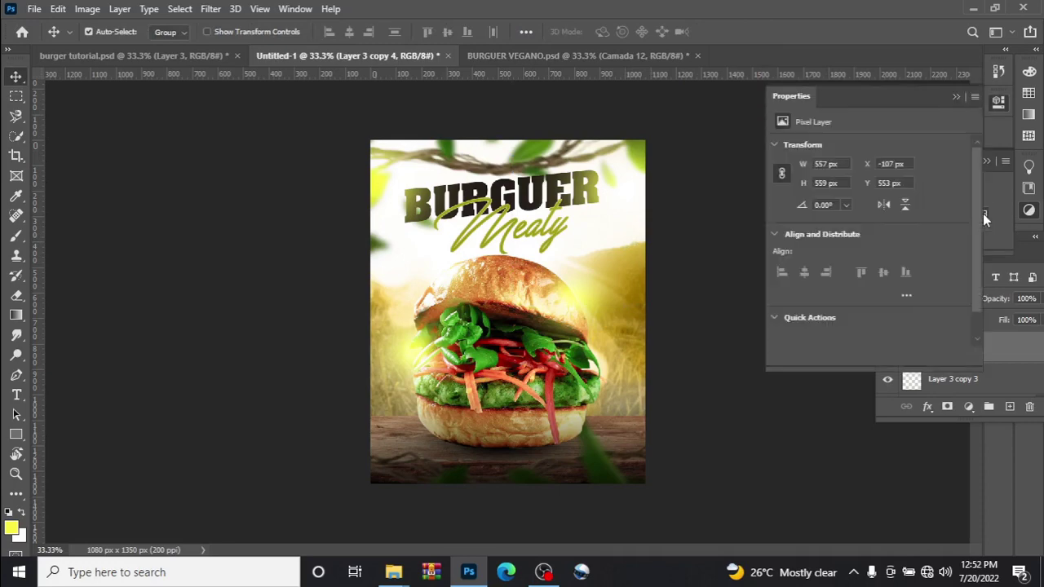
click(861, 151)
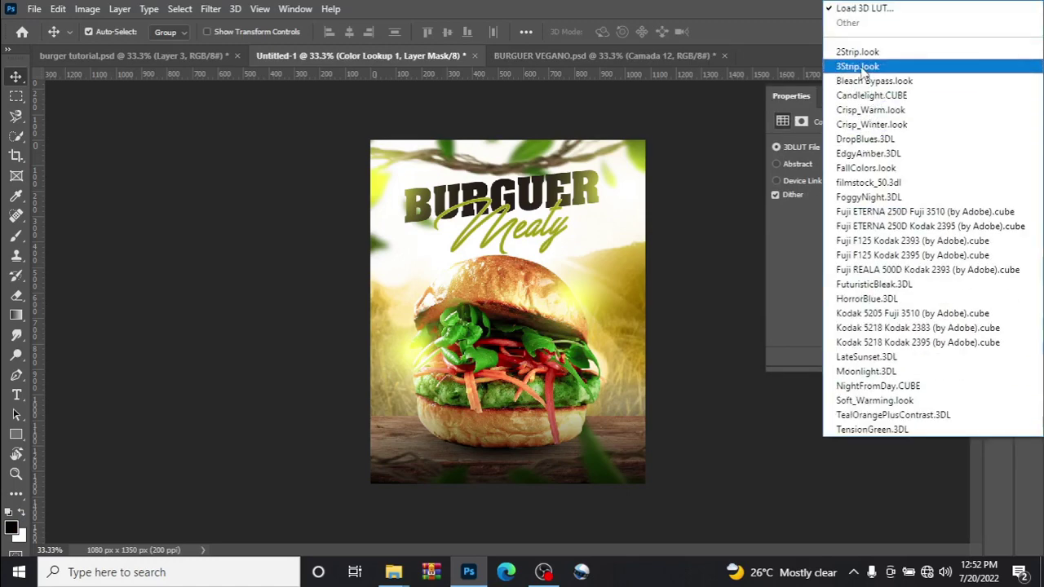
click(858, 67)
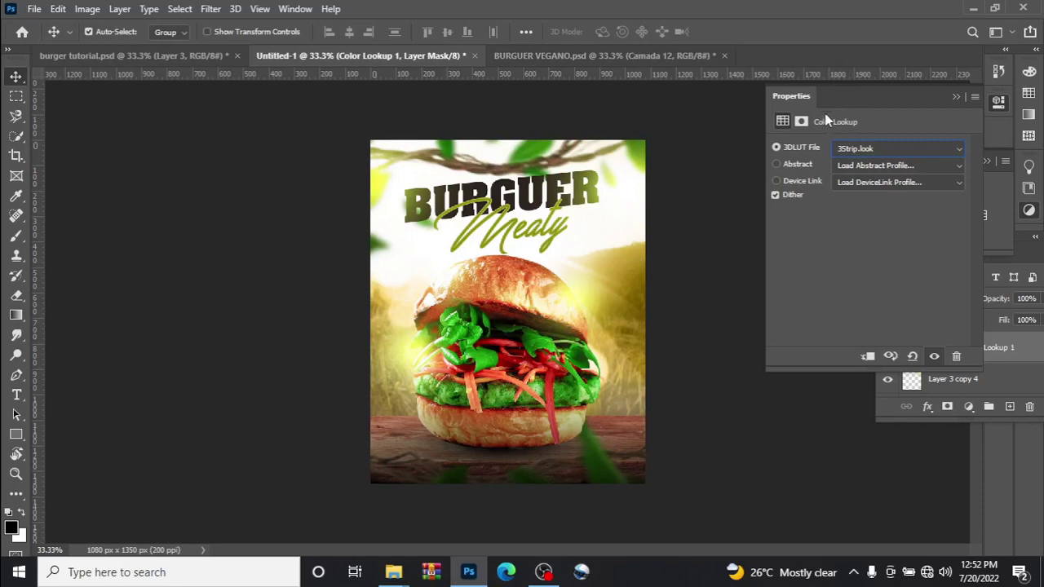
click(956, 97)
click(1010, 406)
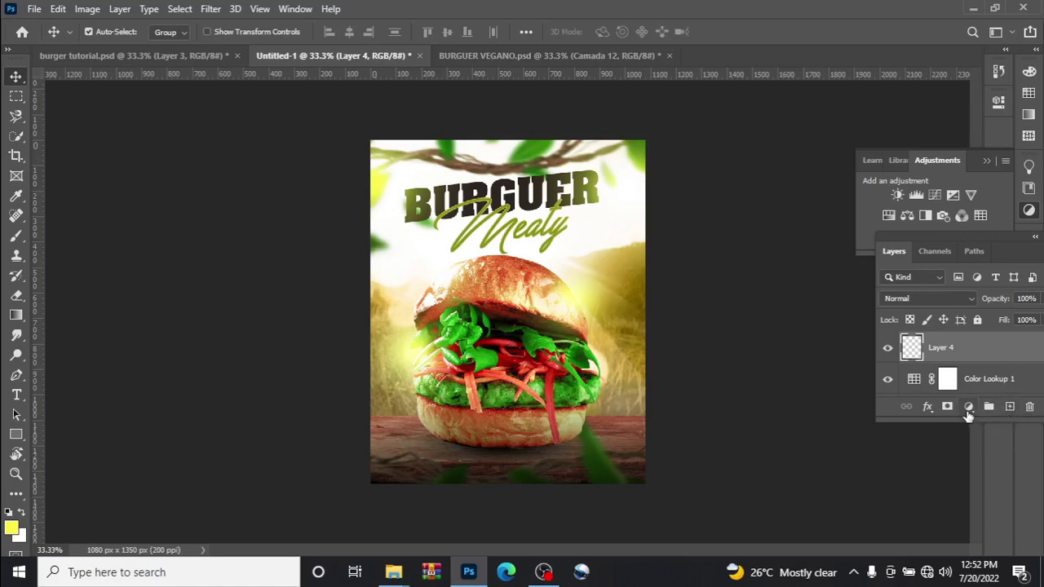
Add a lime B5E72E Solid Color fill layer blended as Soft Light
click(968, 407)
key(Escape)
click(970, 408)
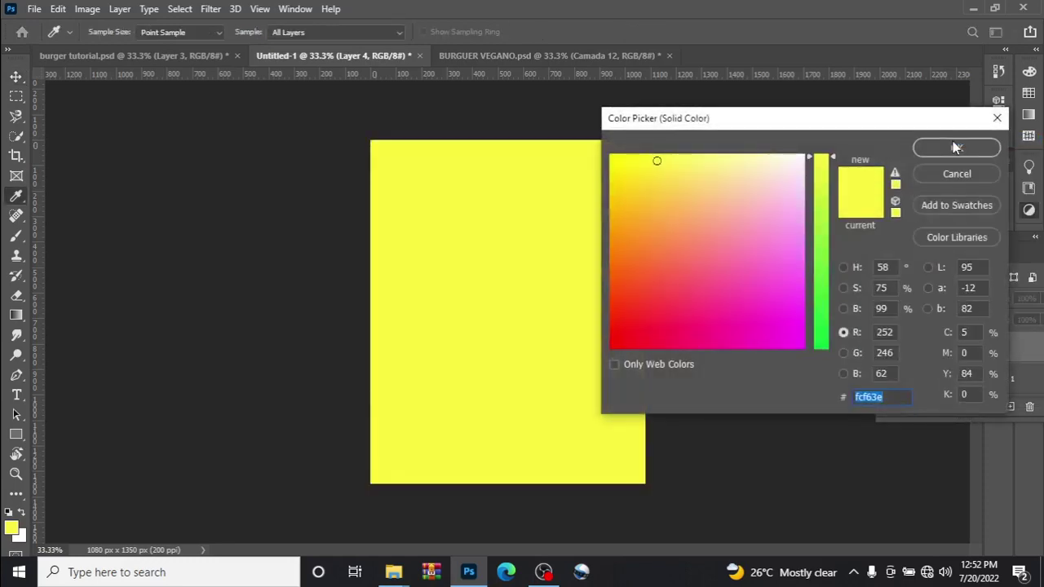
text(B5)
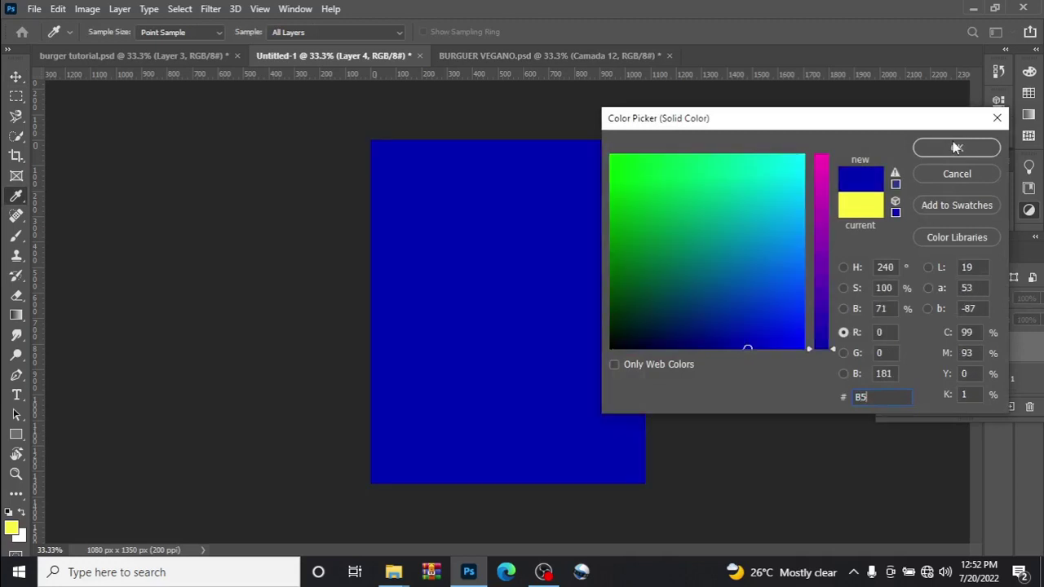
text(E)
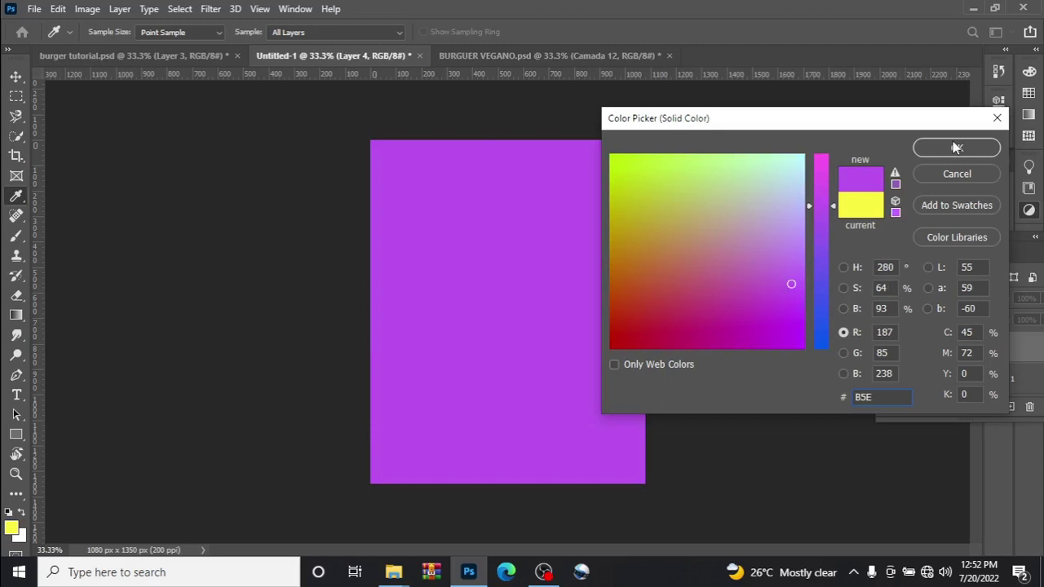
text(7)
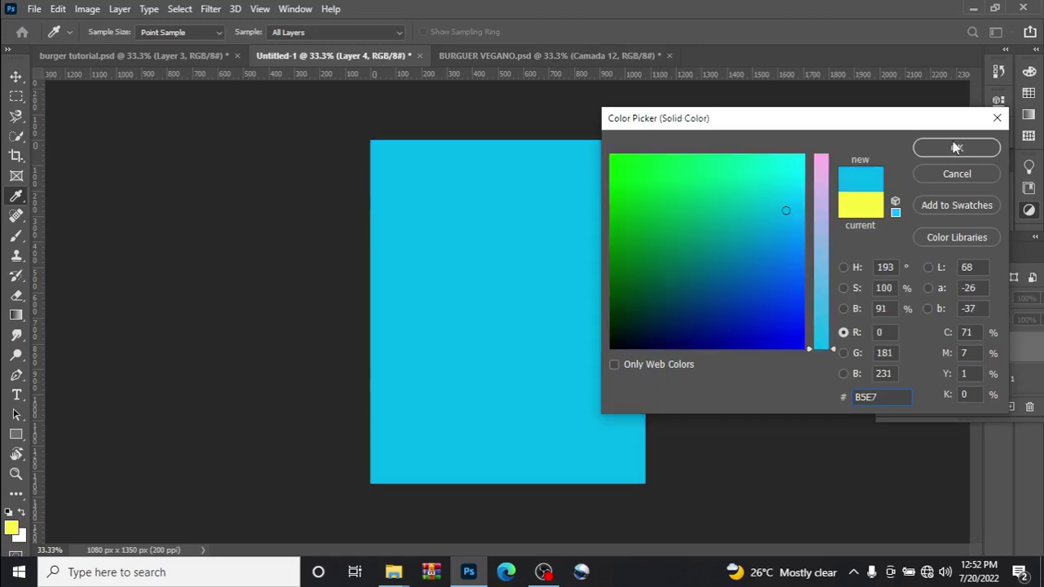
text(2E)
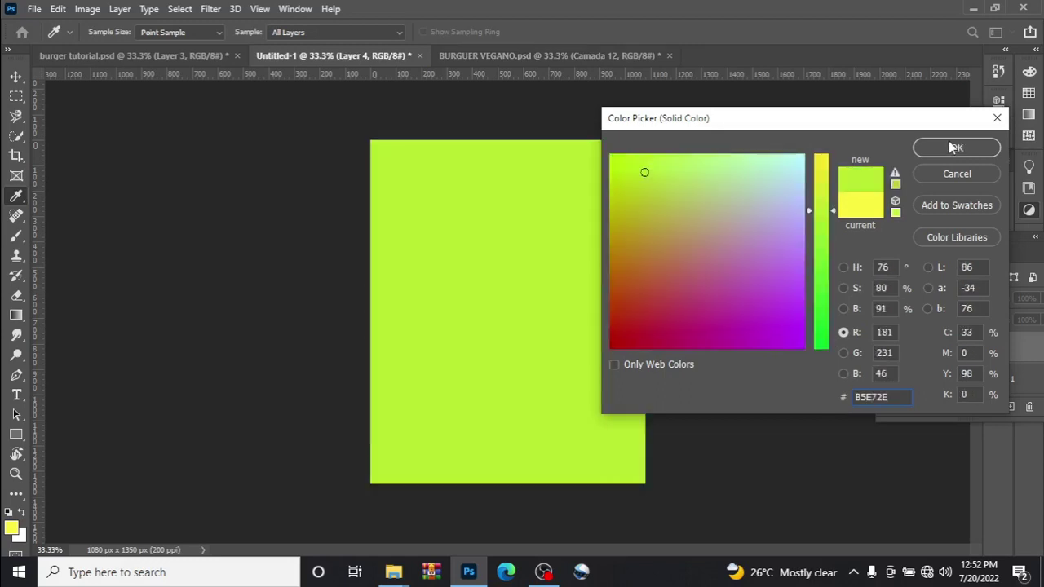
click(954, 148)
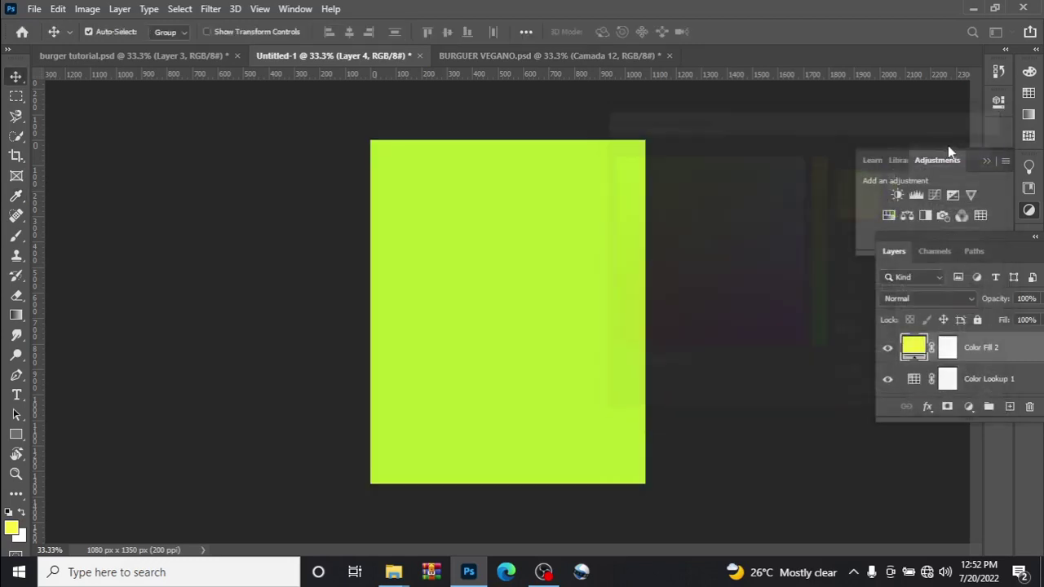
click(925, 299)
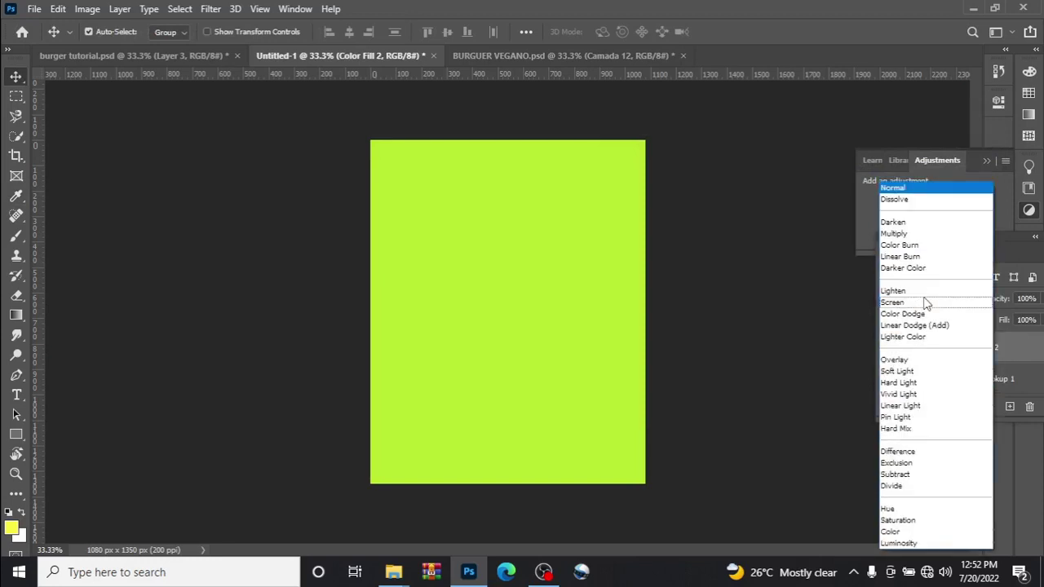
click(930, 372)
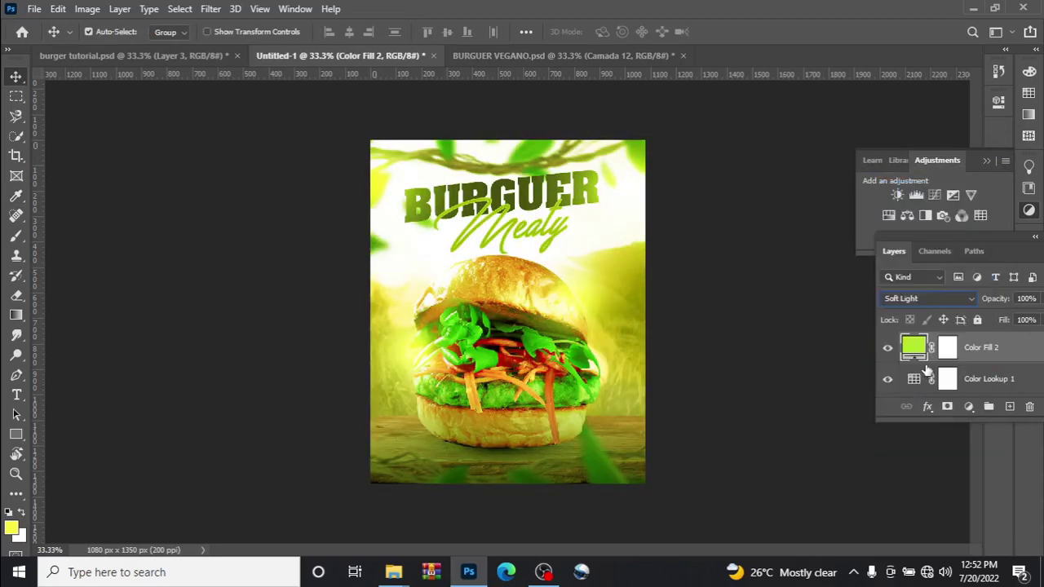
Place the TEXTURE image from the BURGER 1 folder across the canvas, blended as Soft Light
mouse_move(393, 572)
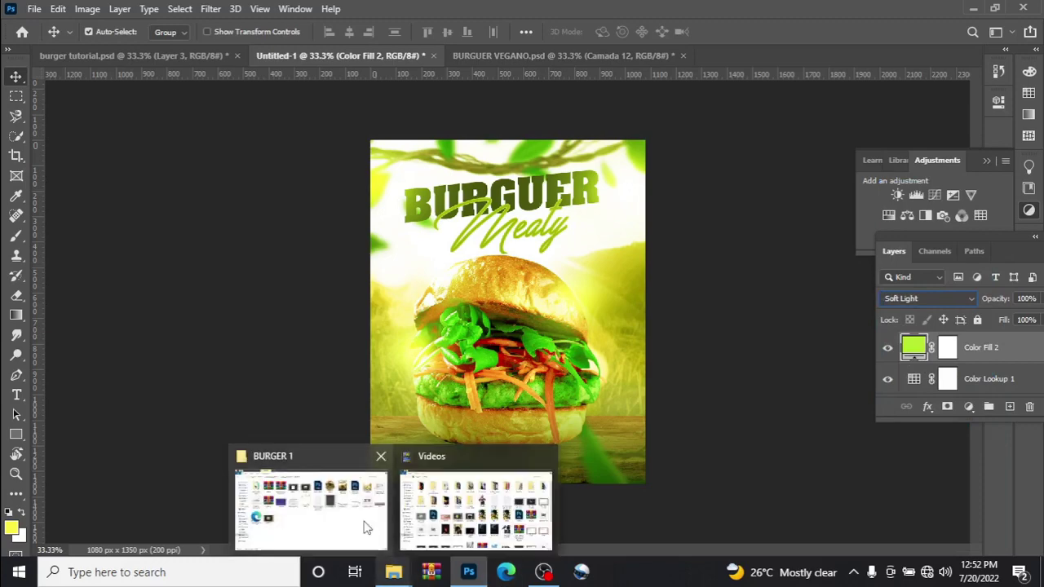
click(352, 518)
drag(651, 226, 536, 380)
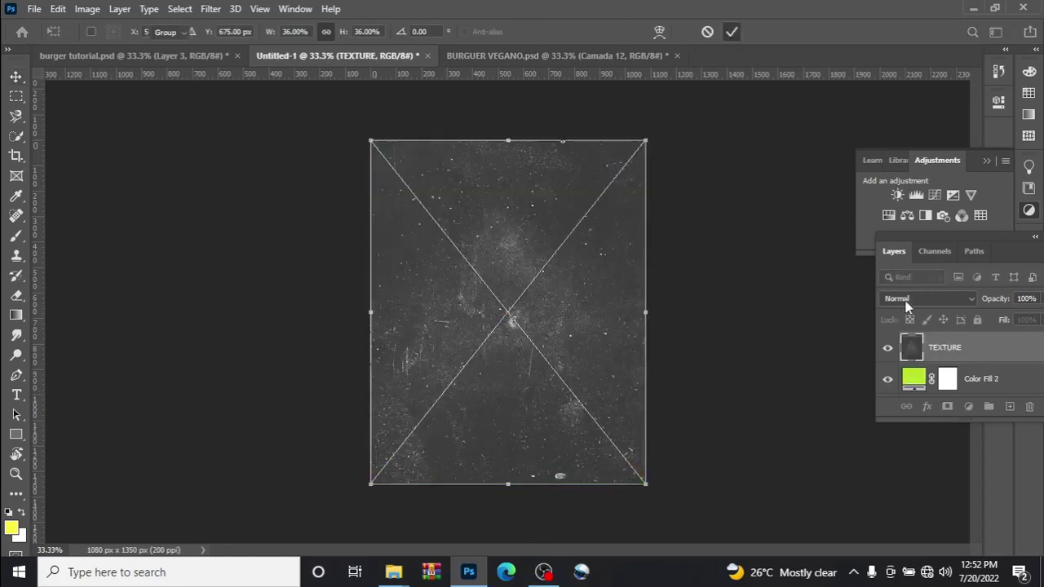
key(Return)
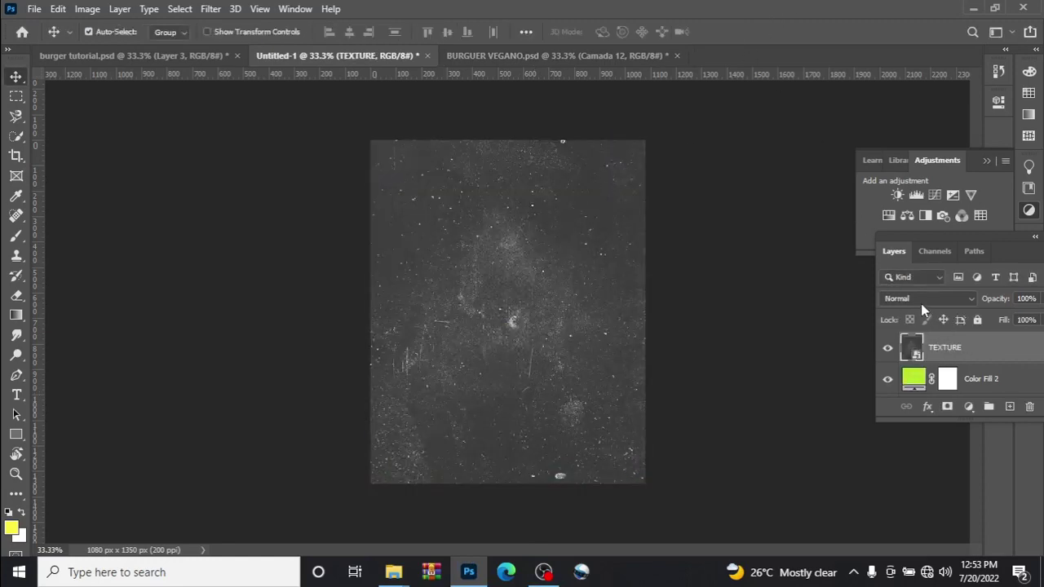
click(921, 302)
click(911, 372)
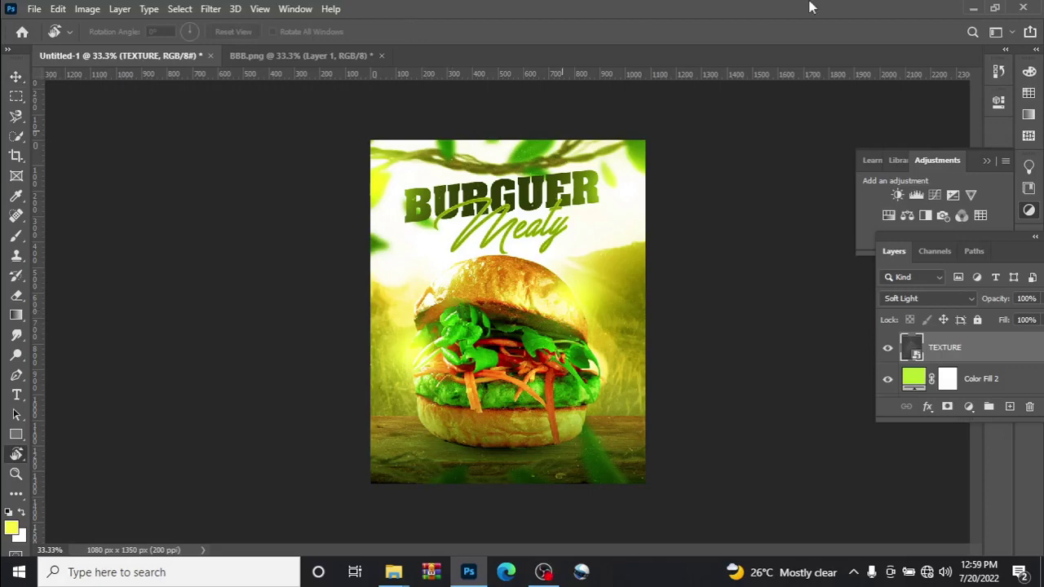
click(13, 77)
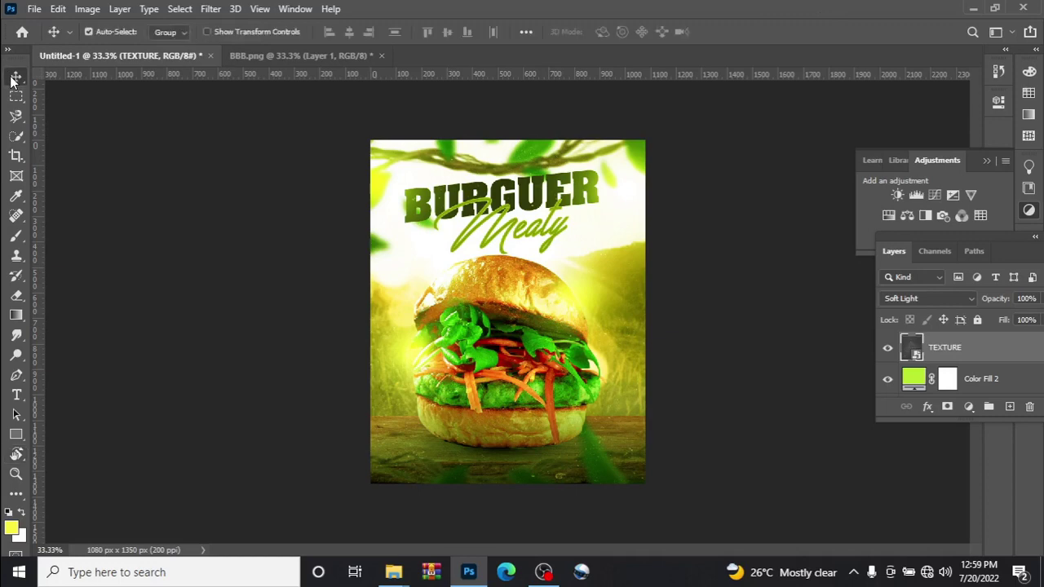